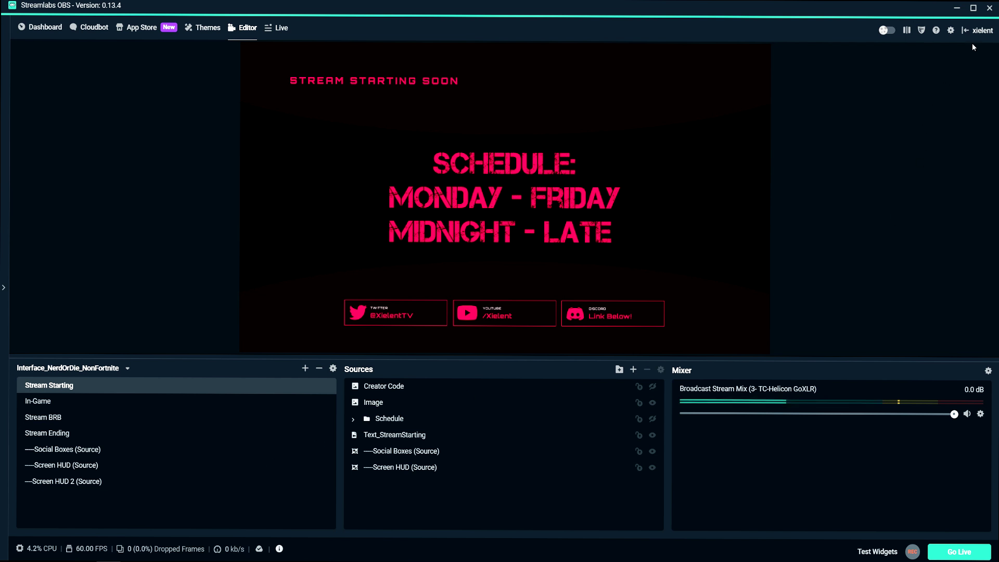
Open the stream settings and choose Twitch as the streaming service
left_click(951, 31)
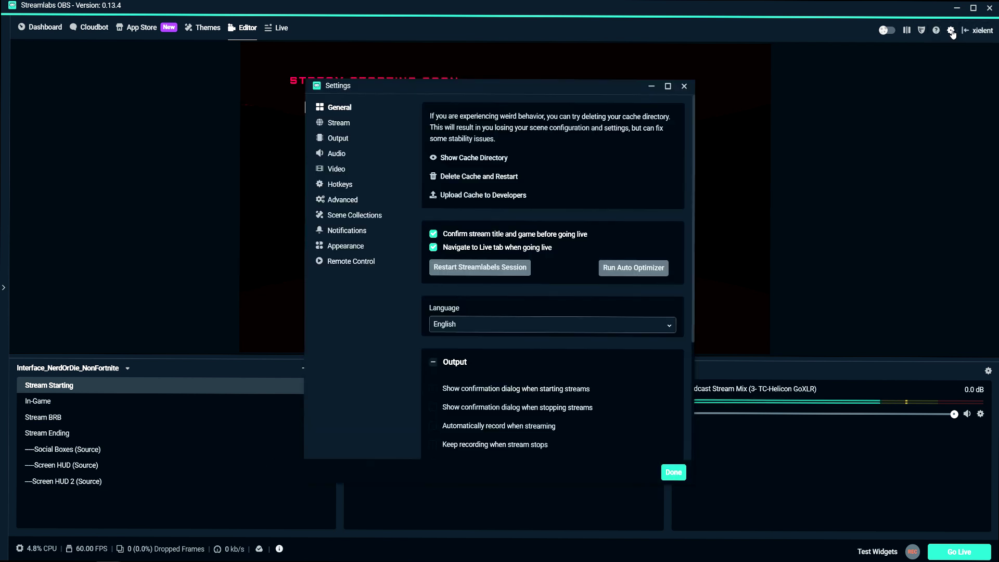
left_click(333, 128)
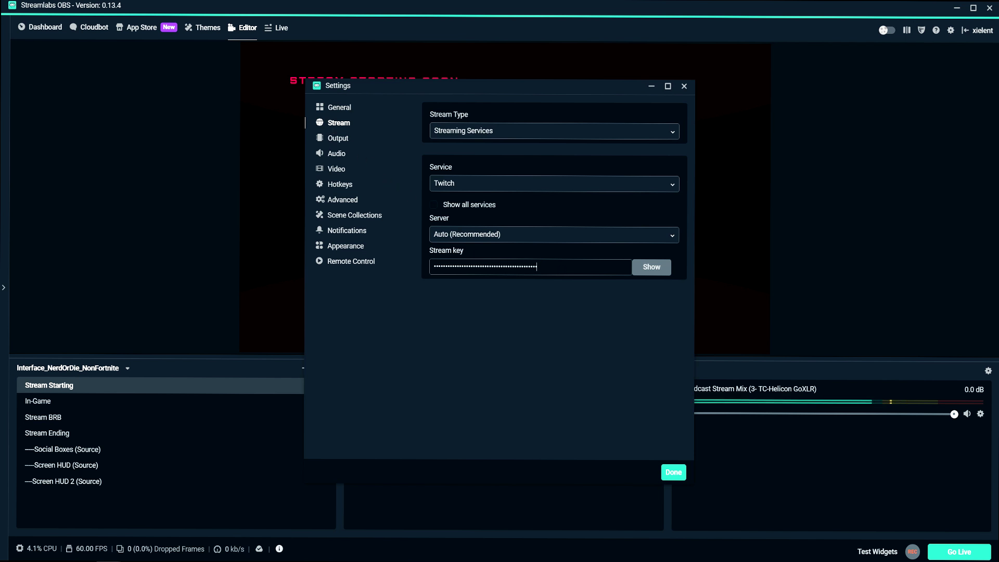
left_click_drag(536, 266, 410, 271)
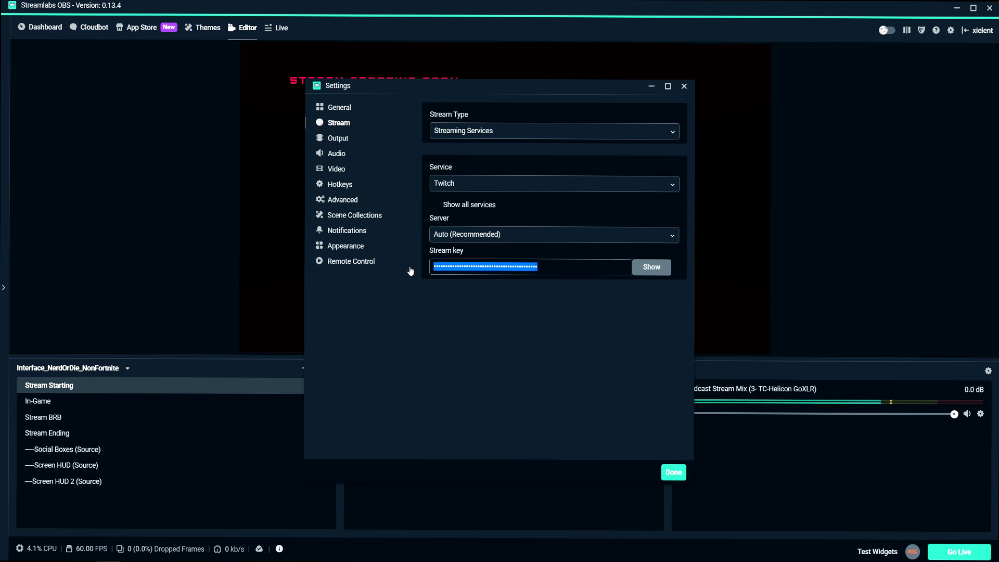
left_click(469, 183)
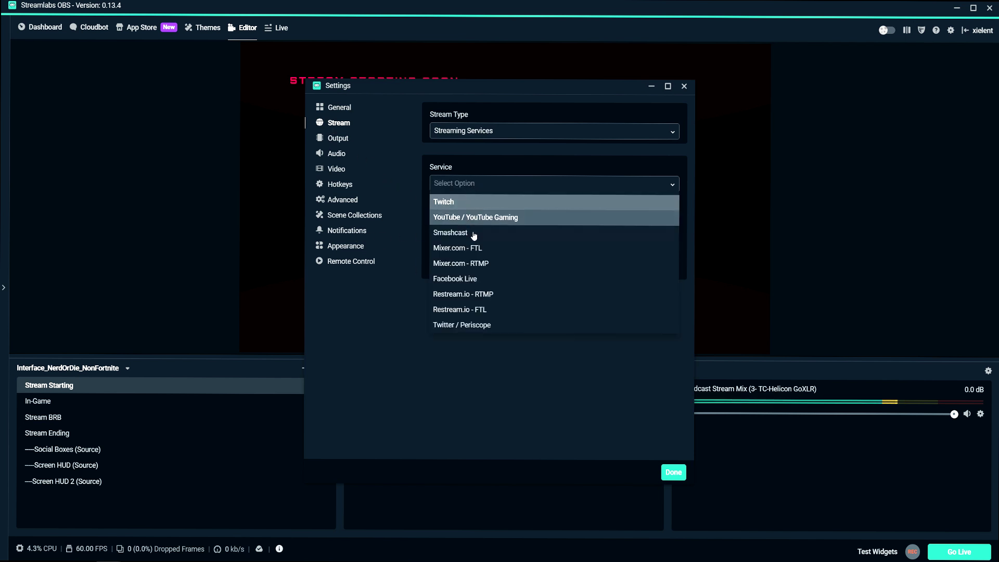
left_click(457, 203)
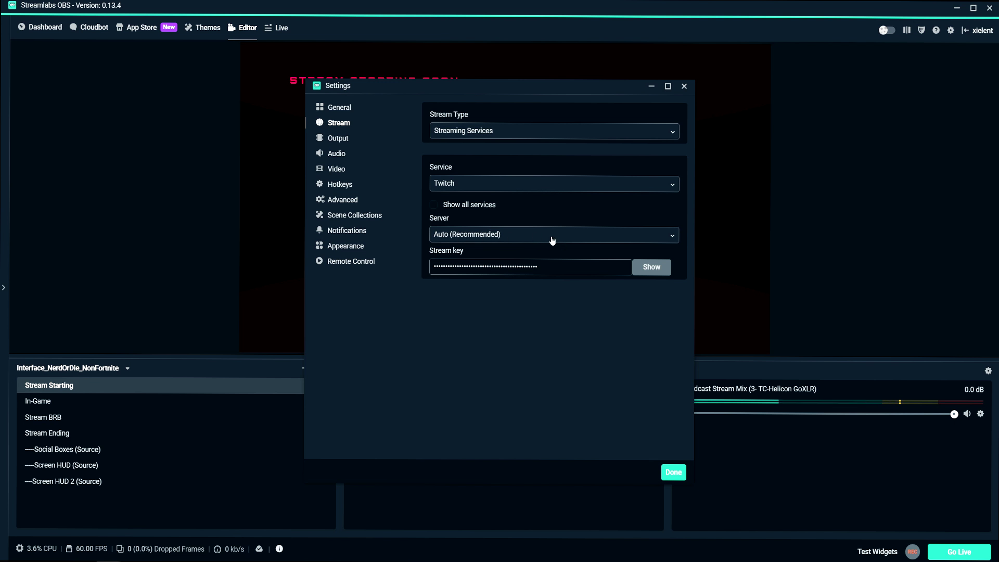
Copy the primary stream key from the Twitch channel settings and paste it into the Streamlabs OBS stream key field
left_click_drag(541, 267, 350, 277)
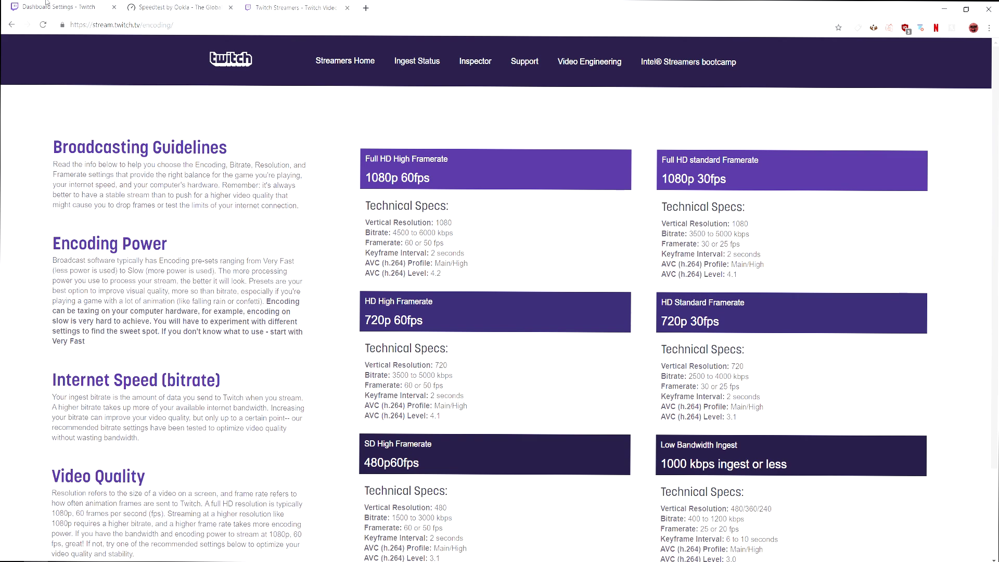
left_click(47, 4)
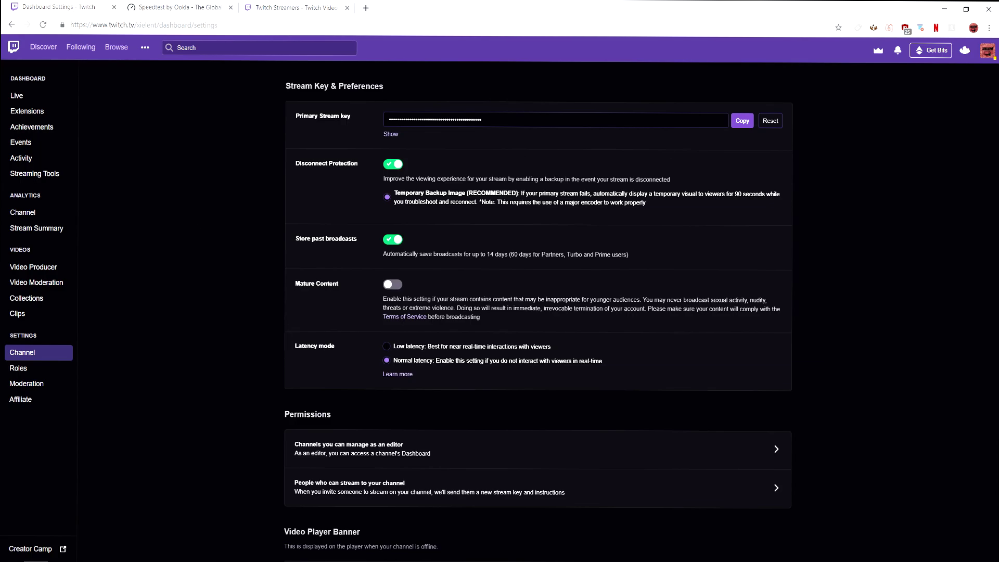
left_click(986, 51)
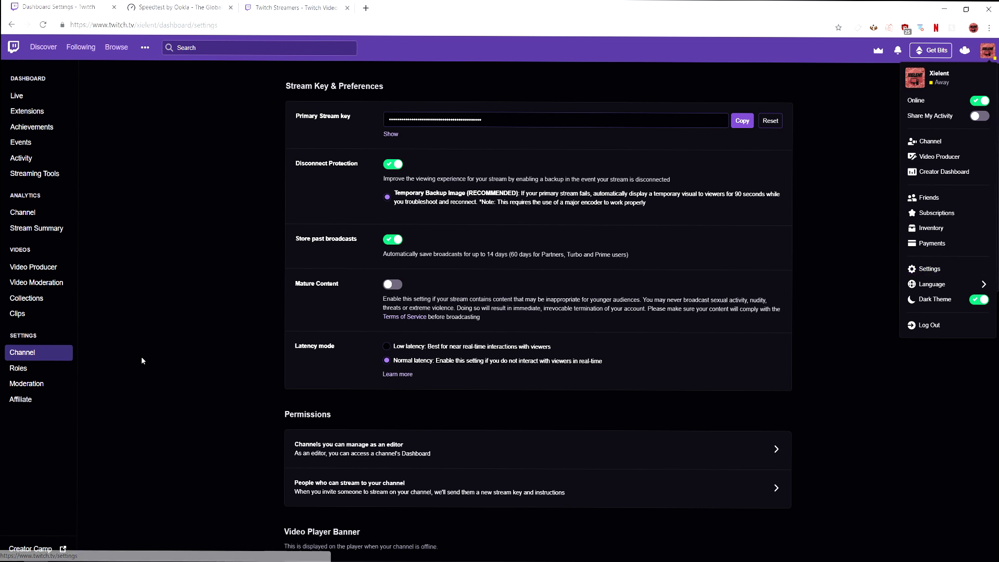
left_click(25, 354)
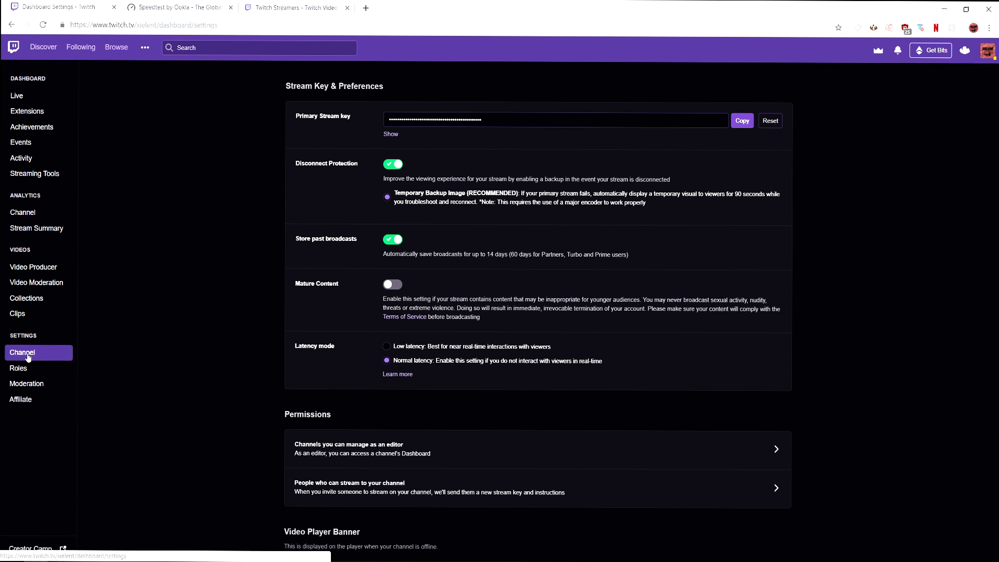
left_click(314, 123)
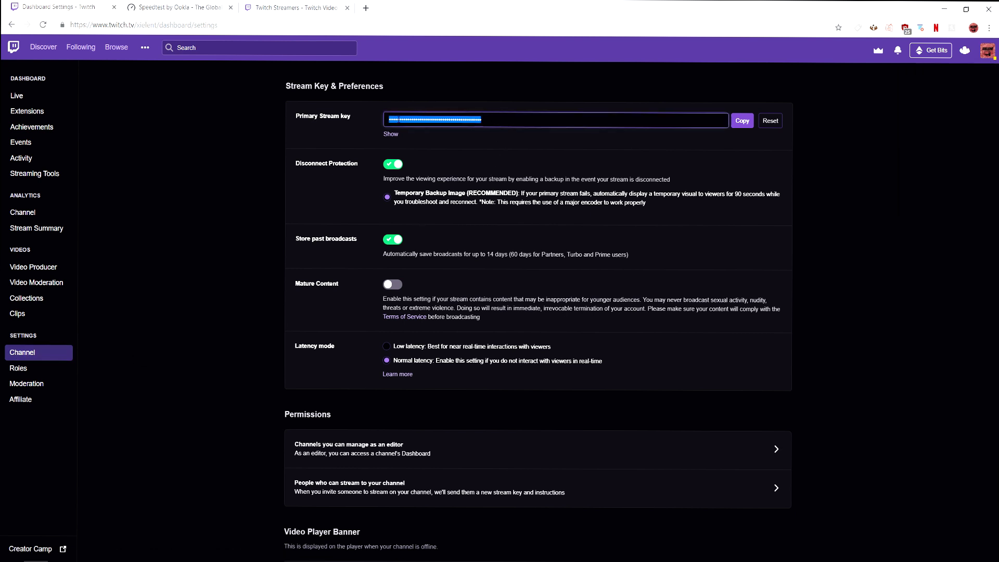
left_click(191, 188)
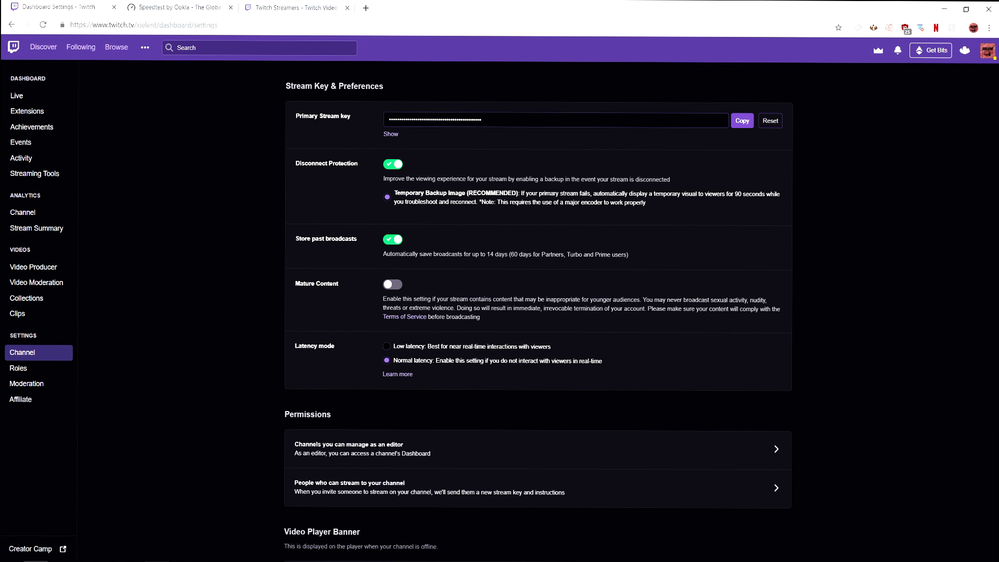
left_click(188, 489)
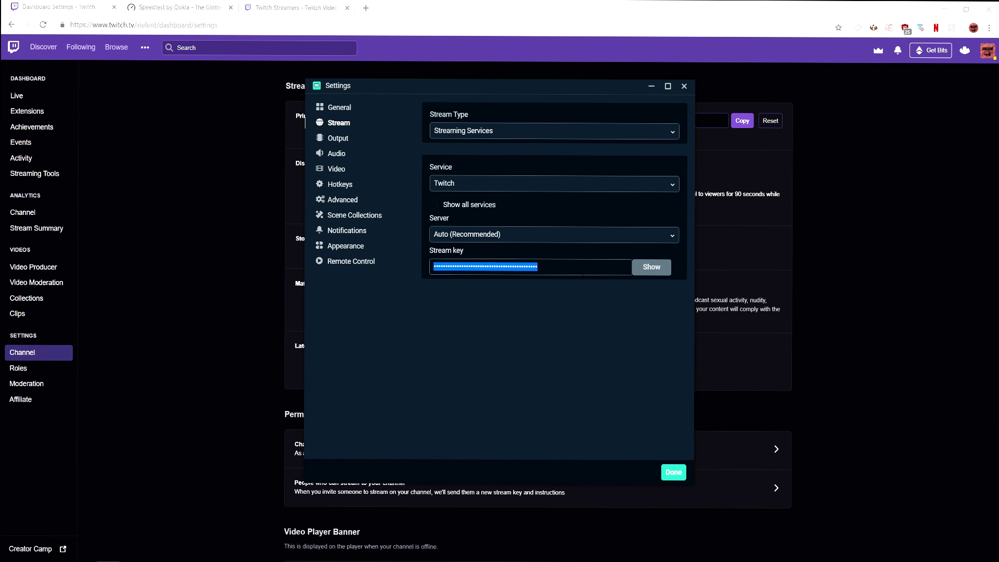
key("ctrl+v")
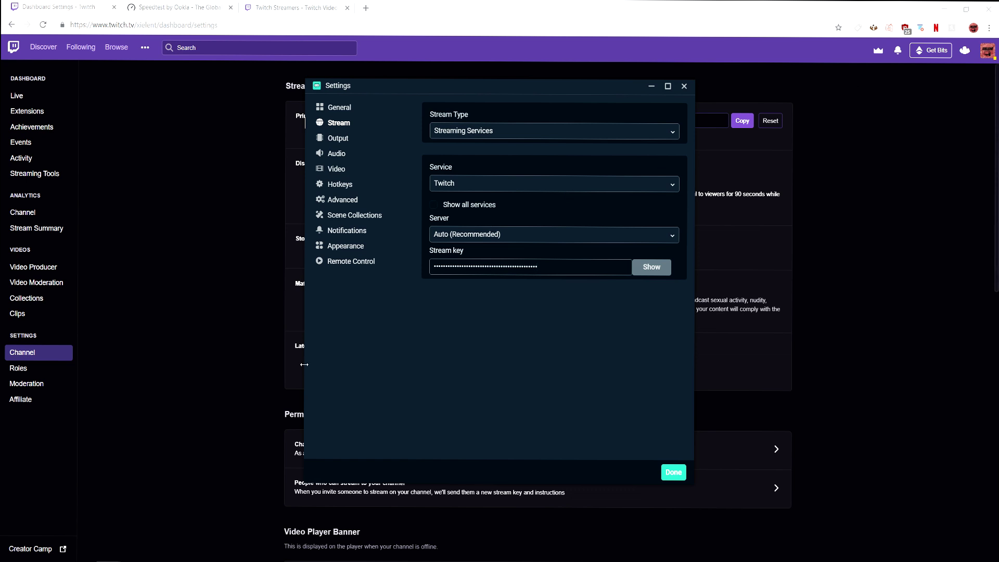
Switch to Twitch Bandwidth Test, reset it and select the US East servers Ashburn, Atlanta, Chicago, Miami and New York
mouse_move(122, 554)
left_click(72, 512)
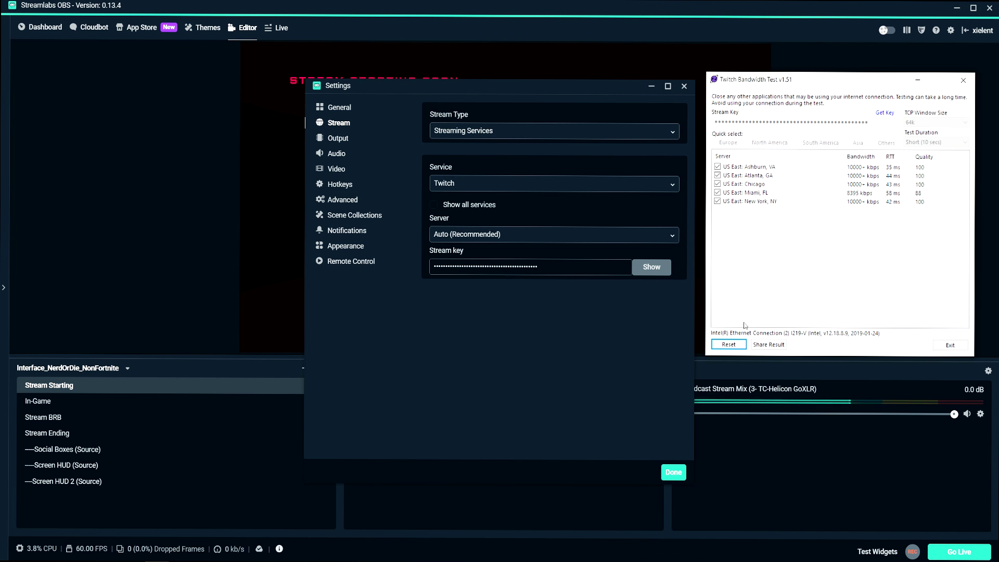
left_click(729, 344)
scroll(759, 255, "down", 9)
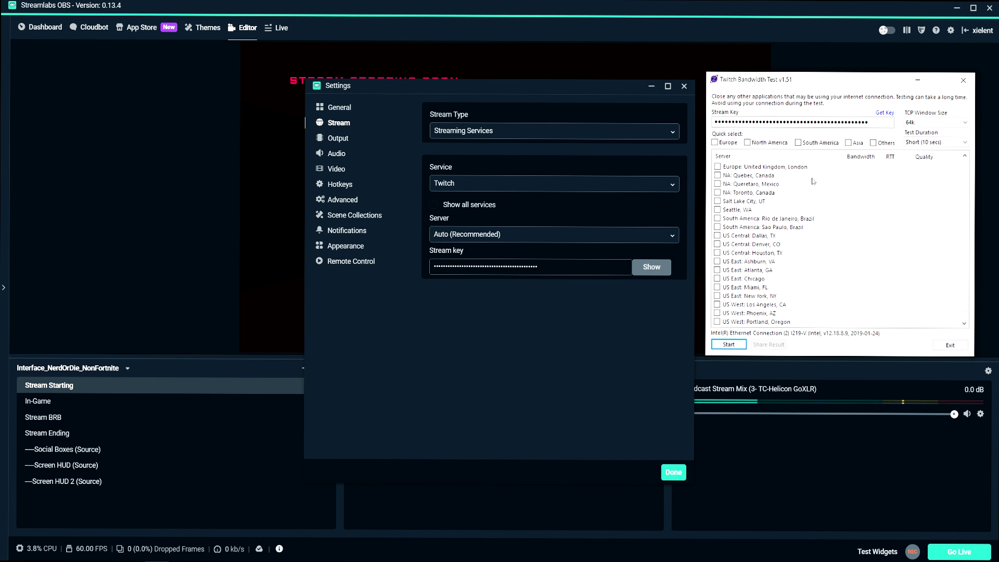
scroll(763, 263, "down", 1)
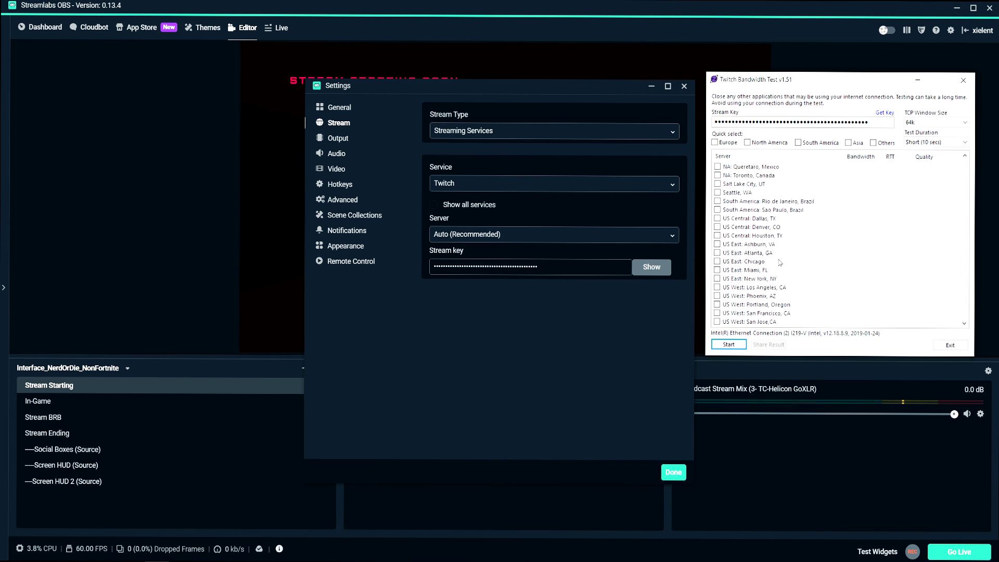
left_click(717, 279)
left_click(716, 270)
left_click(717, 261)
Run the bandwidth test on the selected servers with the Short (10 secs) duration, and abort it during the Atlanta server
left_click(924, 140)
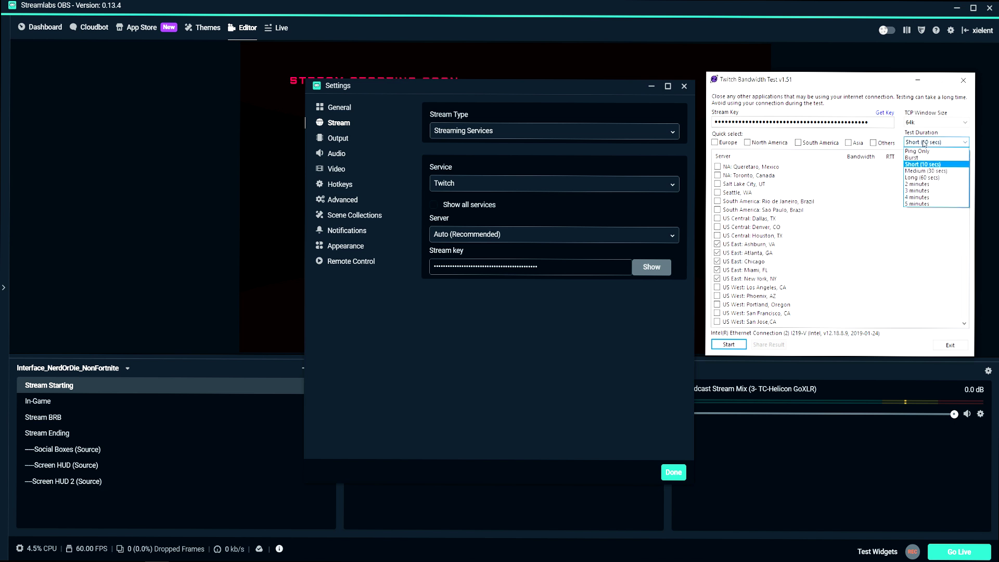
left_click(917, 187)
left_click(733, 344)
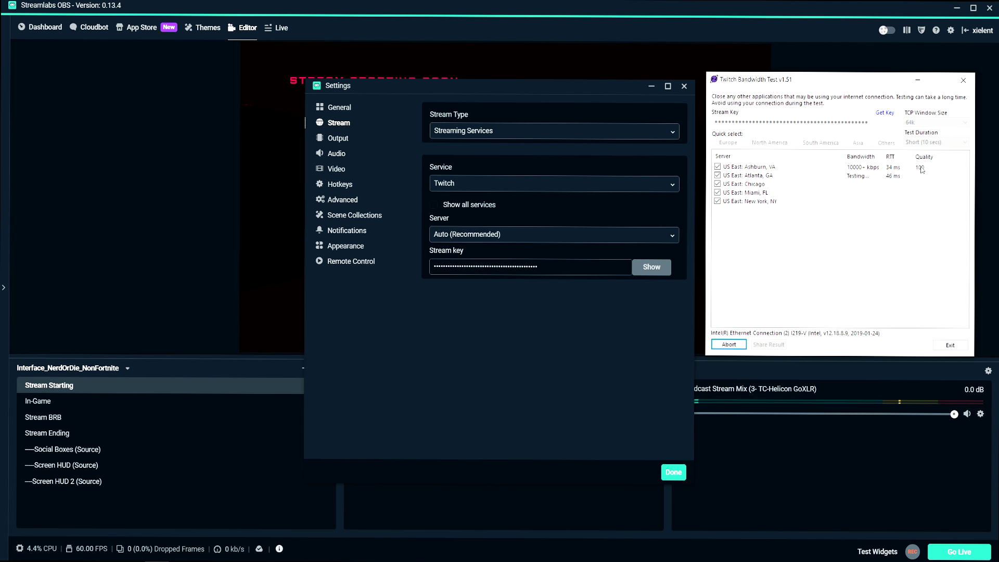
left_click(739, 344)
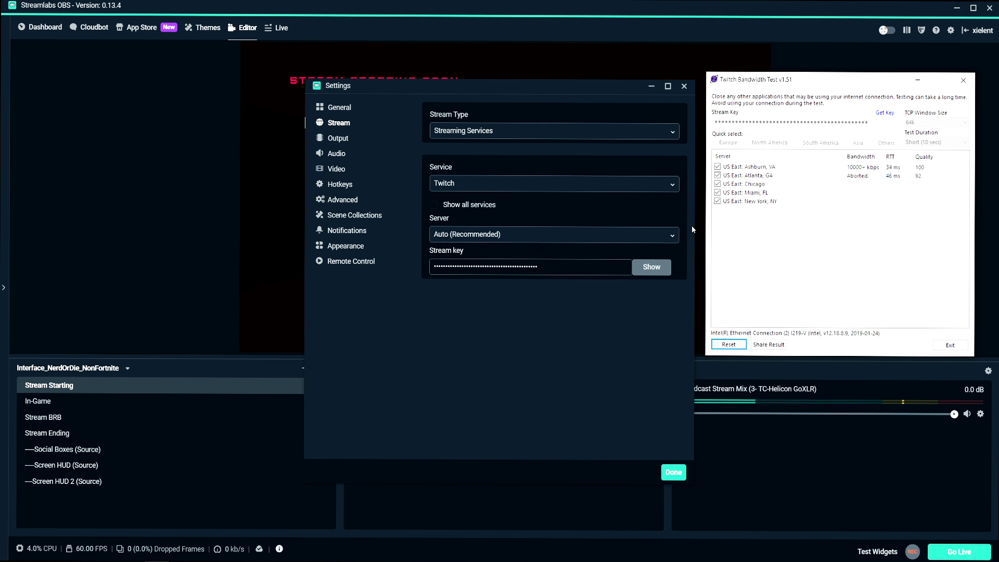
Set the streaming server to US East: Ashburn, VA in the Streamlabs OBS stream settings
left_click(483, 240)
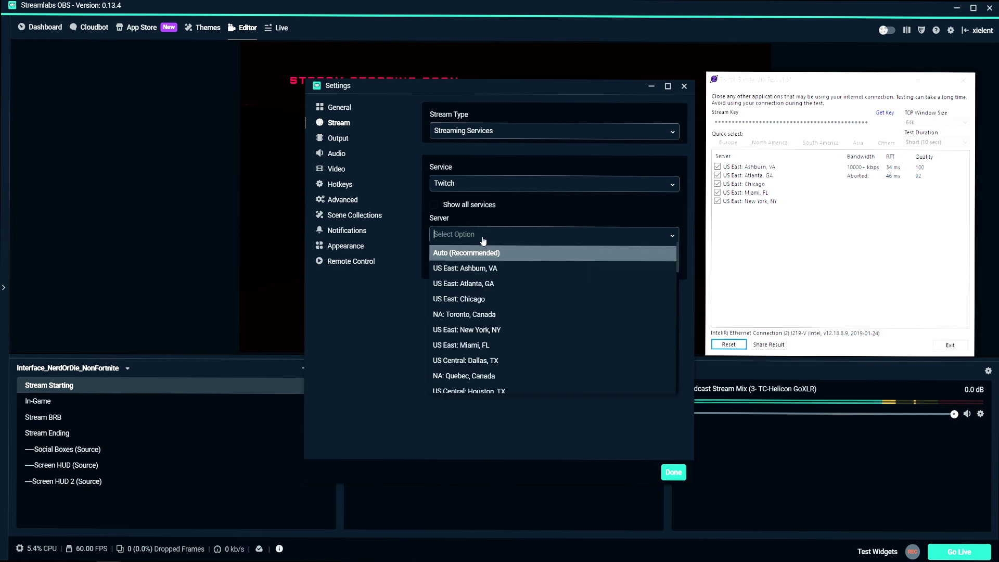
left_click(465, 268)
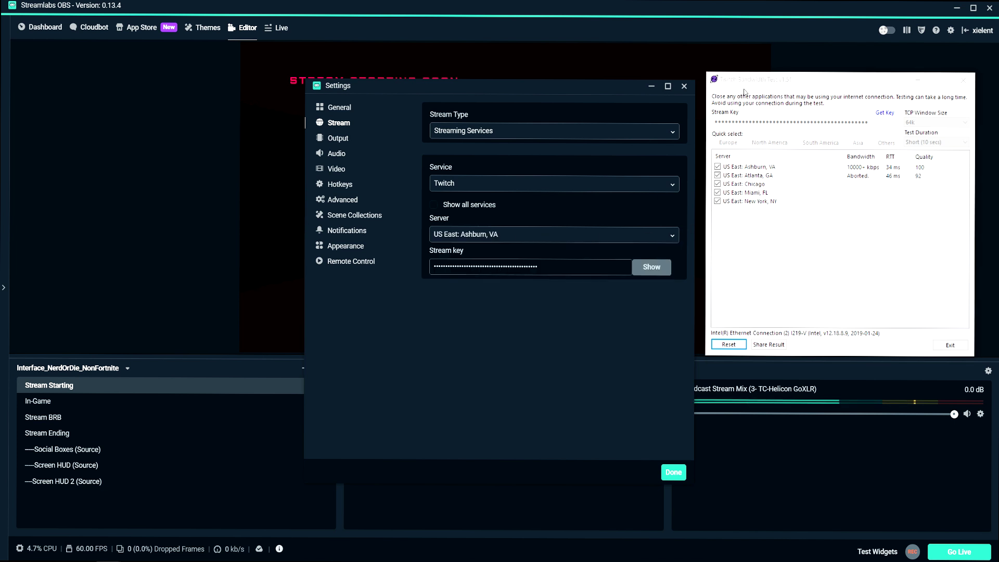
left_click_drag(748, 86, 745, 84)
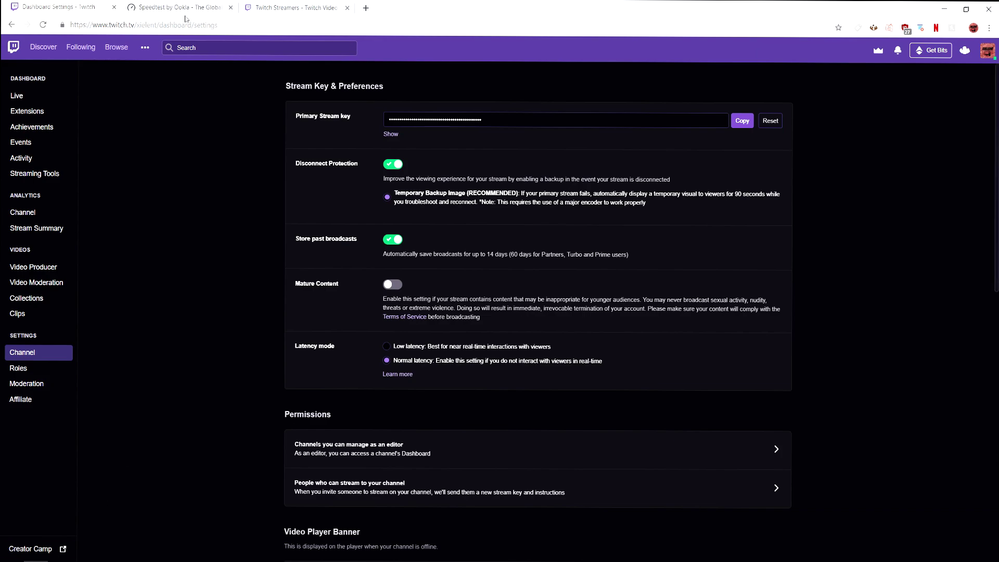
Switch to the Speedtest page in the browser and examine the upload speed and its unit
left_click(170, 4)
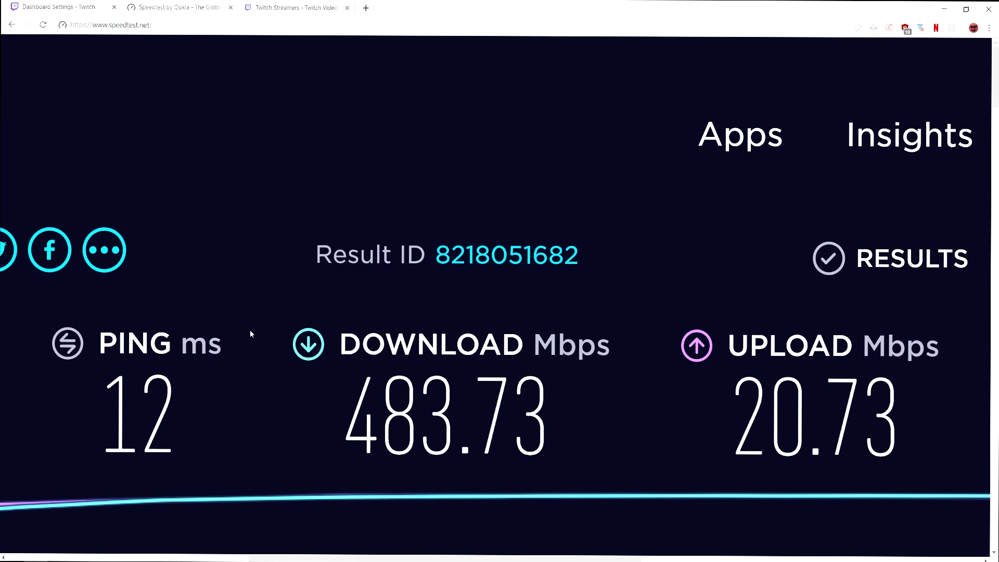
left_click_drag(934, 403, 745, 402)
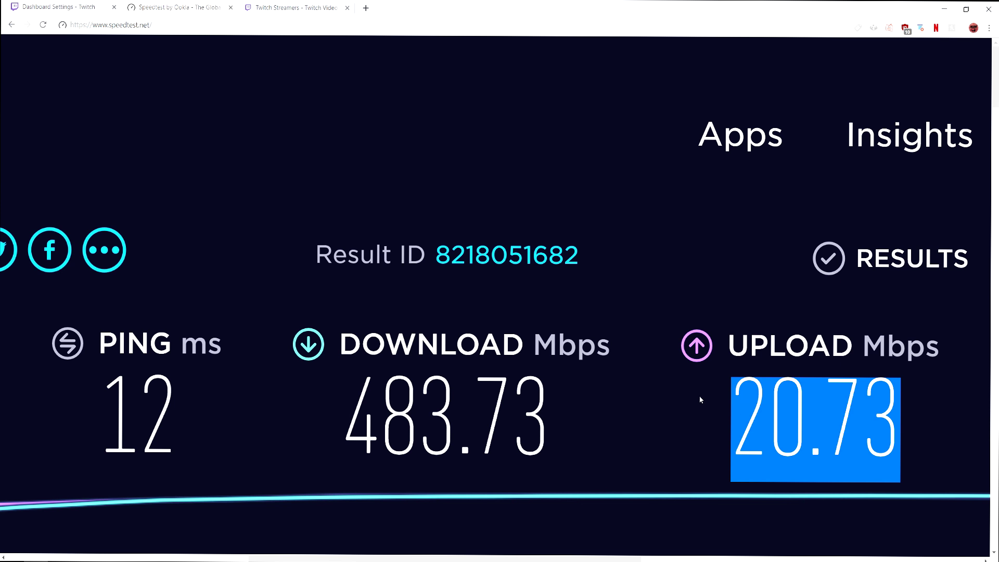
left_click(903, 406)
left_click_drag(901, 405, 734, 405)
left_click_drag(862, 346, 943, 348)
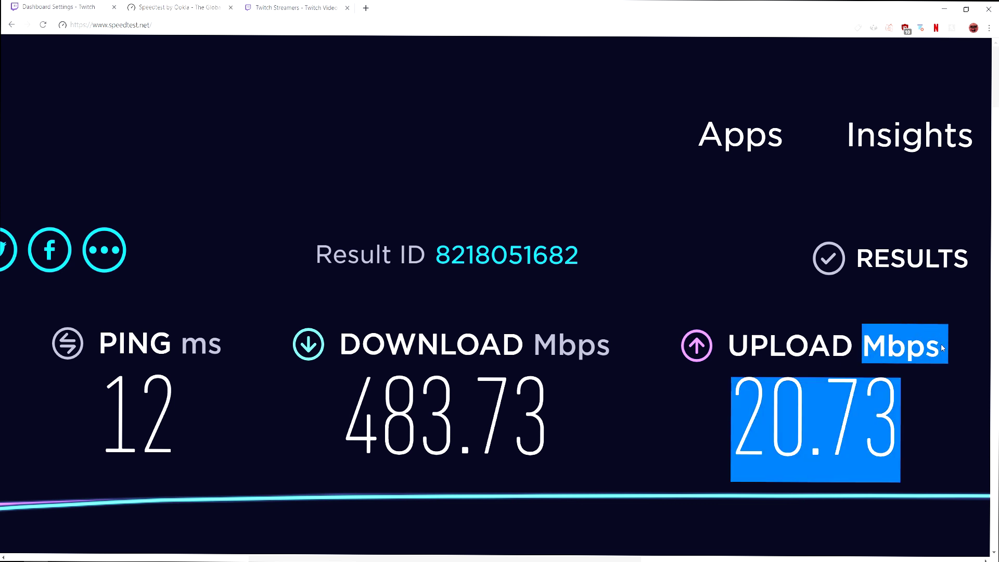
left_click(903, 433)
left_click_drag(902, 433, 869, 348)
left_click(881, 434)
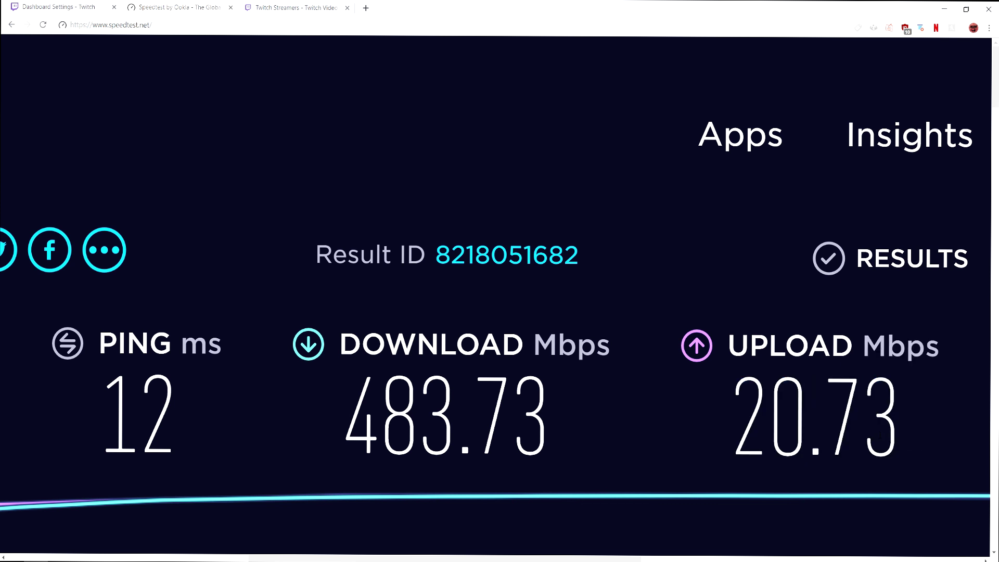
left_click_drag(898, 420, 741, 413)
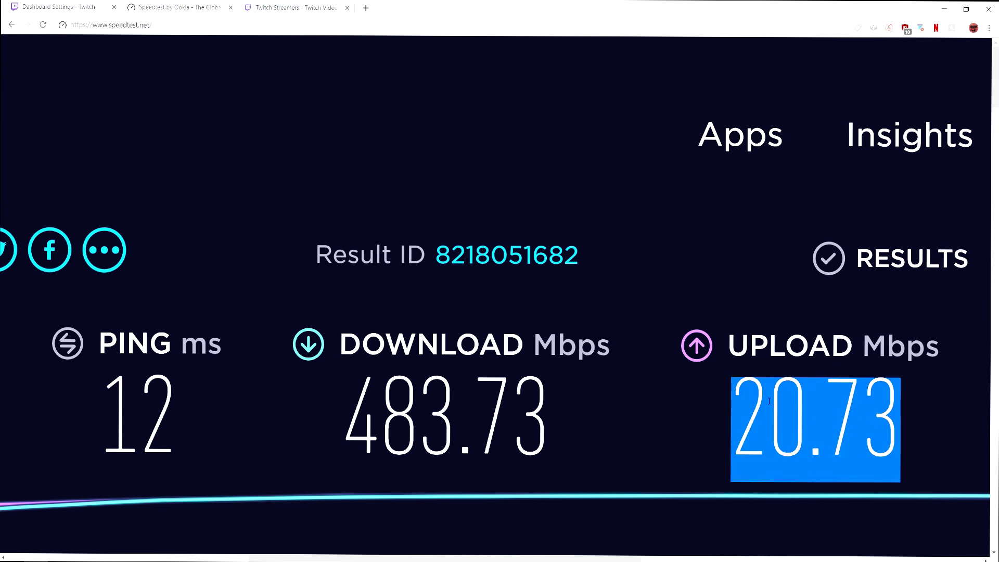
left_click(899, 414)
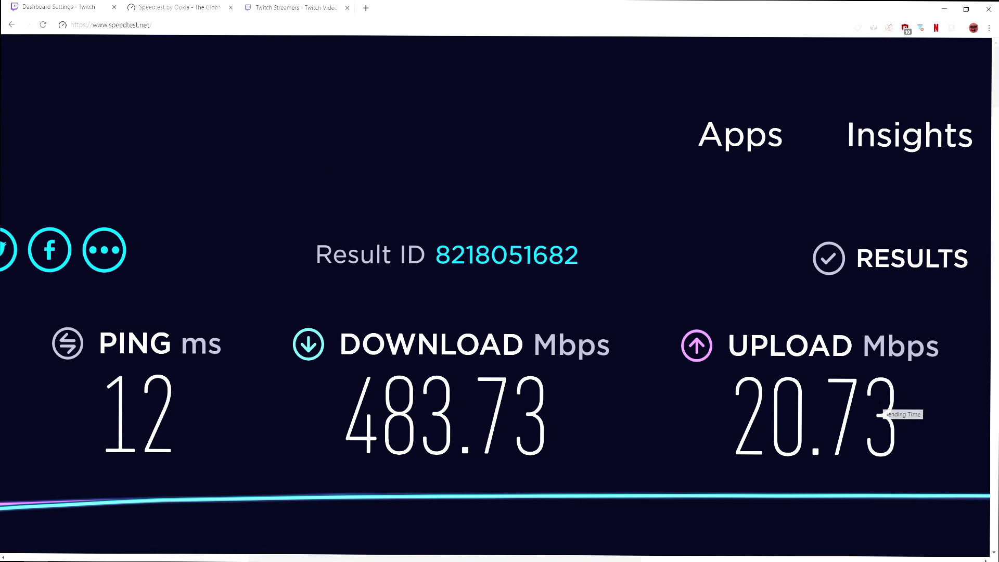
left_click_drag(903, 410, 729, 401)
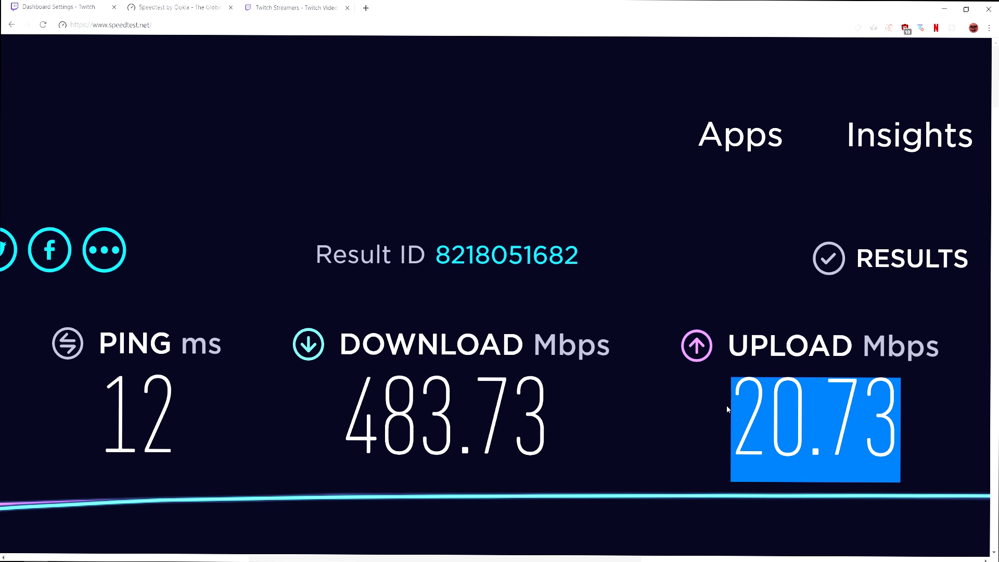
left_click(911, 407)
Open Calculator and place its window over the Speedtest page, above the download result
key("super")
key("super")
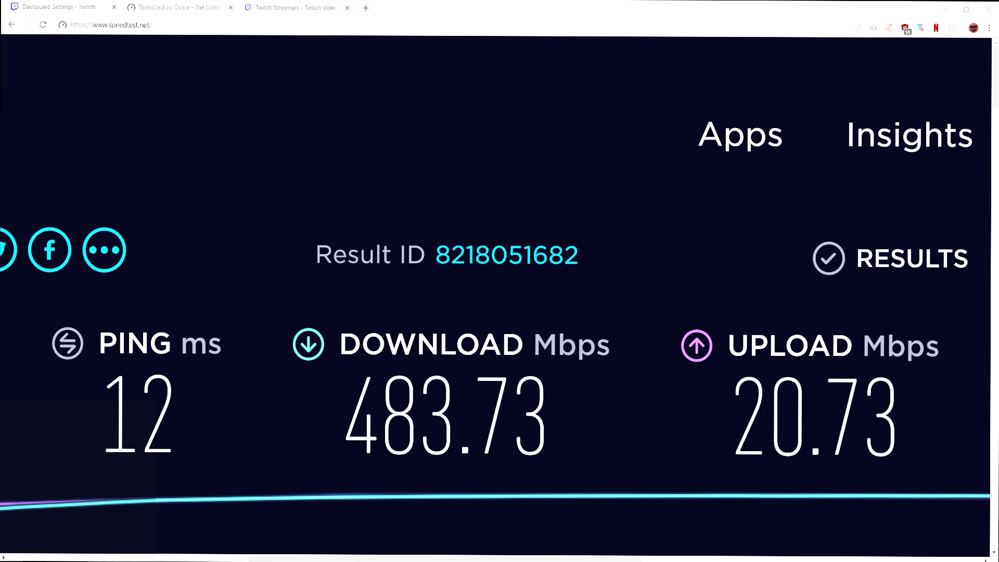
key("super")
type("calc")
key("Return")
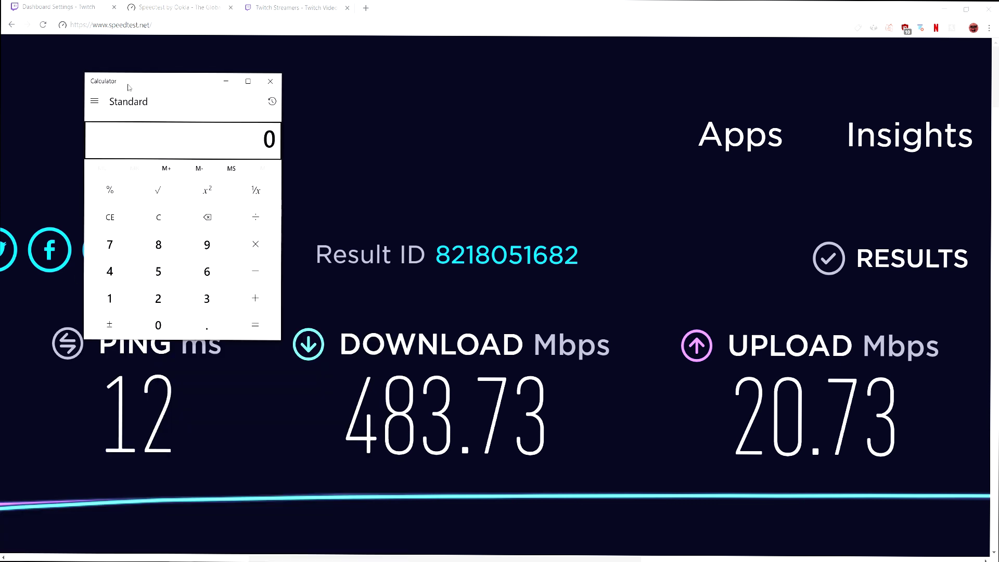
left_click_drag(129, 87, 403, 71)
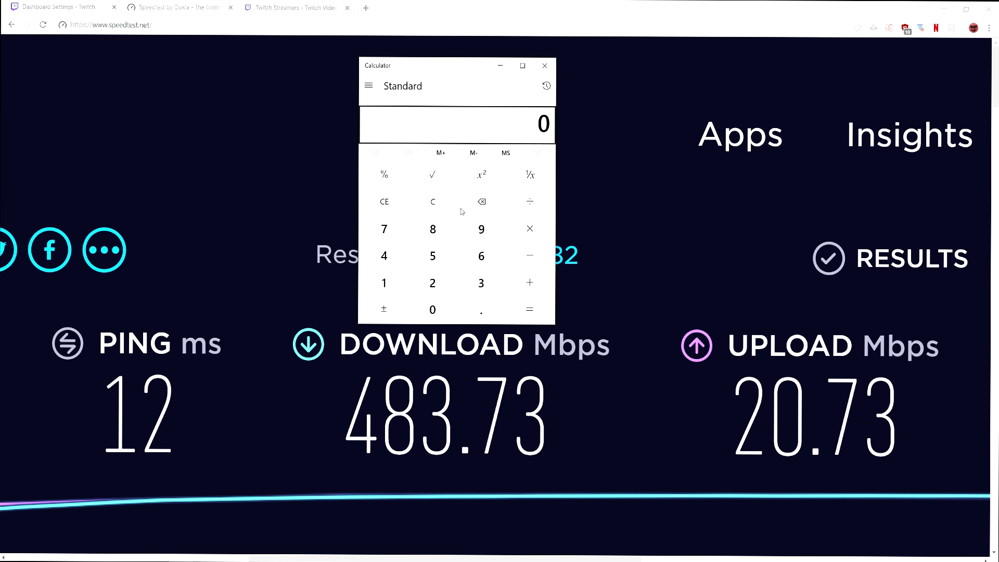
Calculate 80 percent of an example 10 Mbps upload speed by multiplying 10 by 0.8 in Calculator
left_click(391, 279)
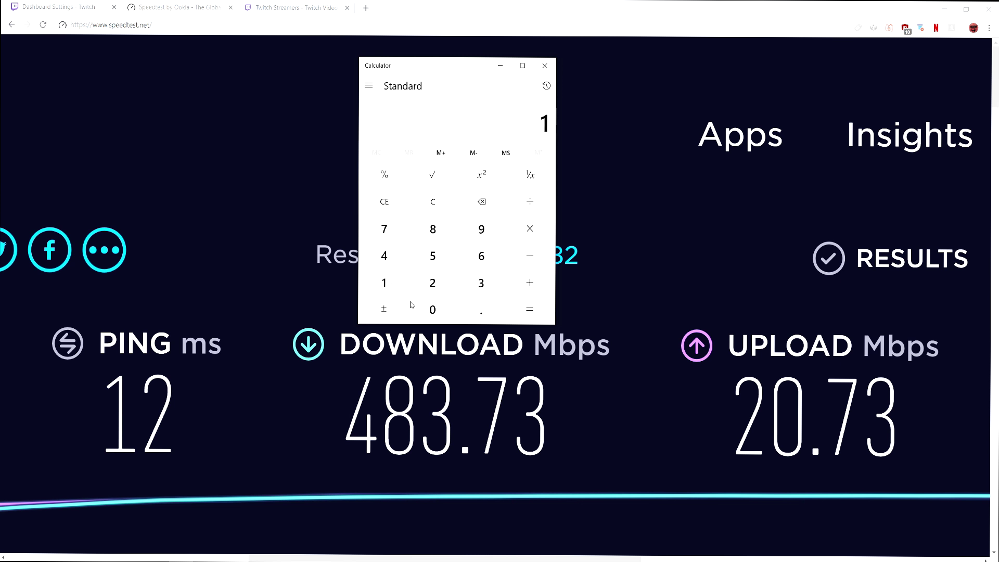
left_click(427, 315)
left_click(538, 225)
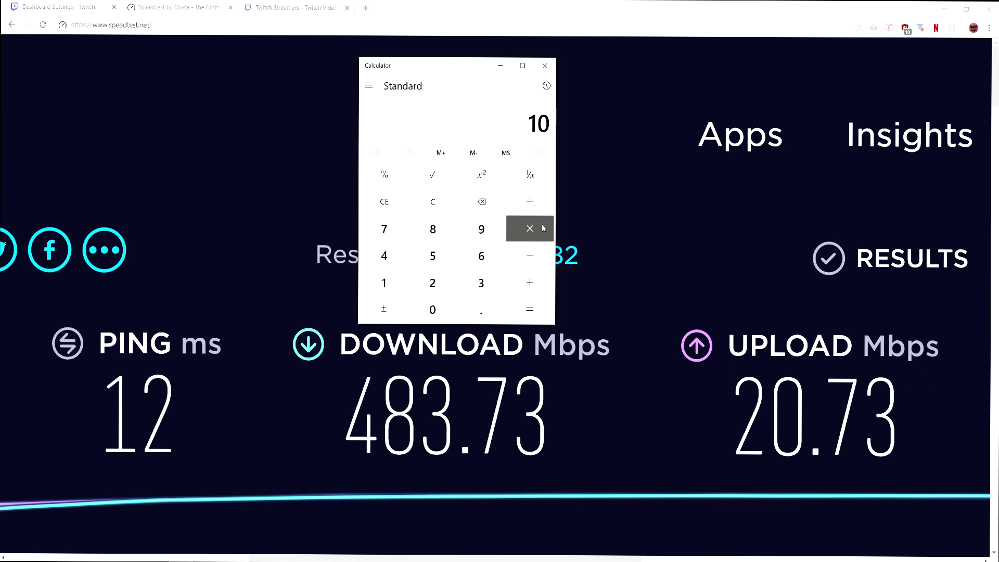
key("period")
left_click(438, 230)
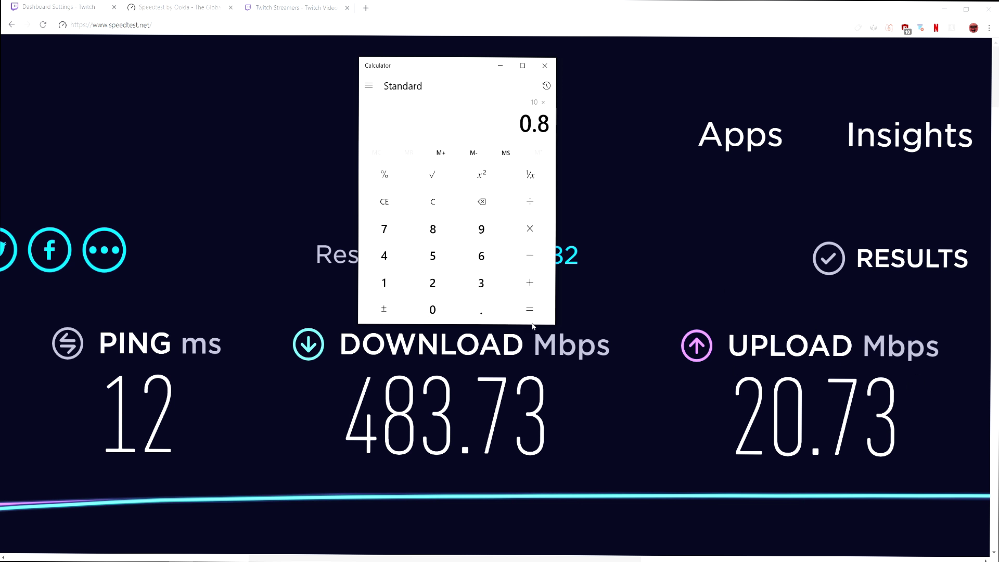
left_click(527, 316)
Examine the upload unit on Speedtest and the recommended 1080p 60fps bitrate and its unit in Twitch's Broadcasting Guidelines
left_click_drag(863, 346, 927, 346)
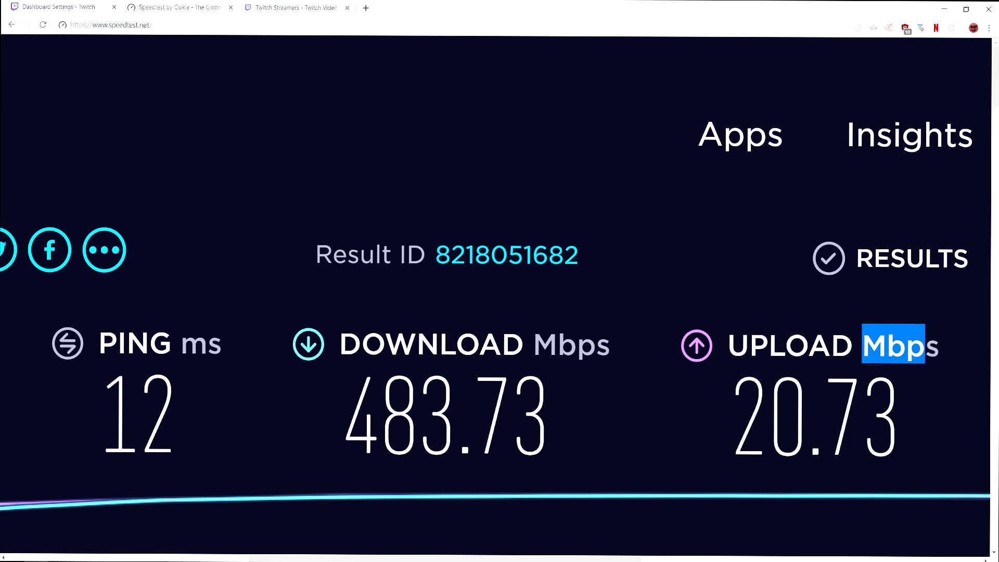
key("alt+Tab")
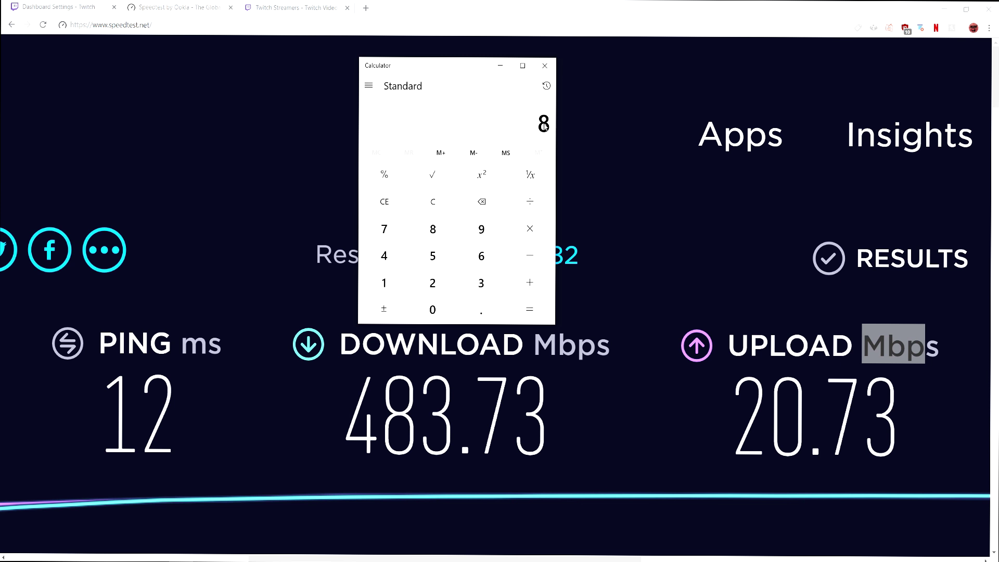
key("alt+Tab")
left_click(329, 7)
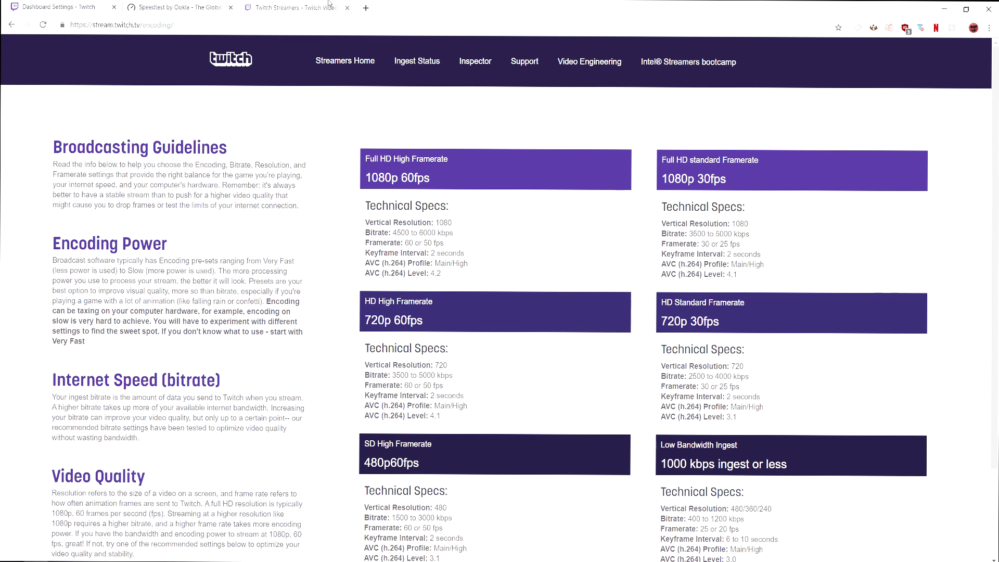
left_click_drag(456, 234, 438, 233)
left_click(457, 236)
left_click_drag(457, 235, 443, 233)
left_click(231, 560)
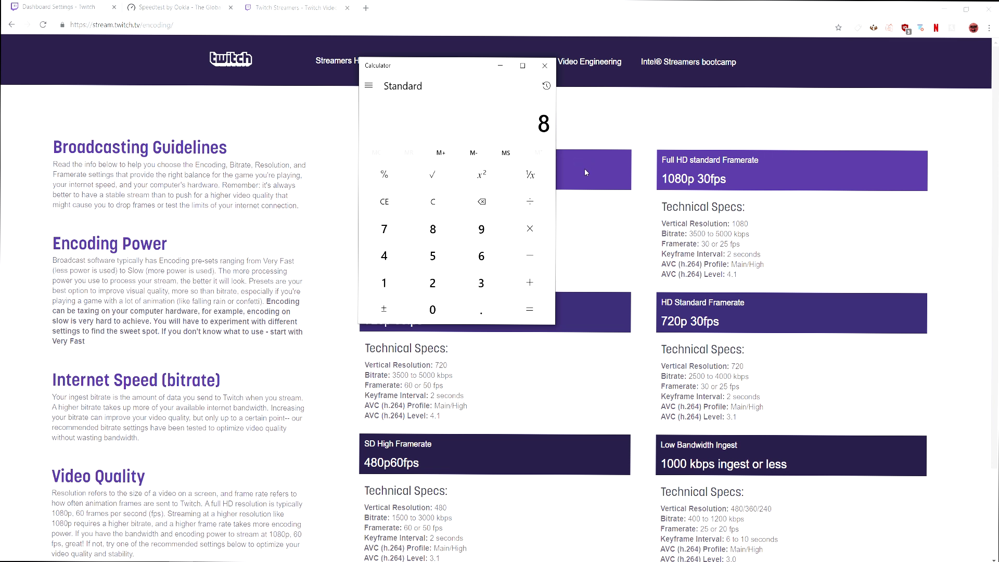
left_click(598, 240)
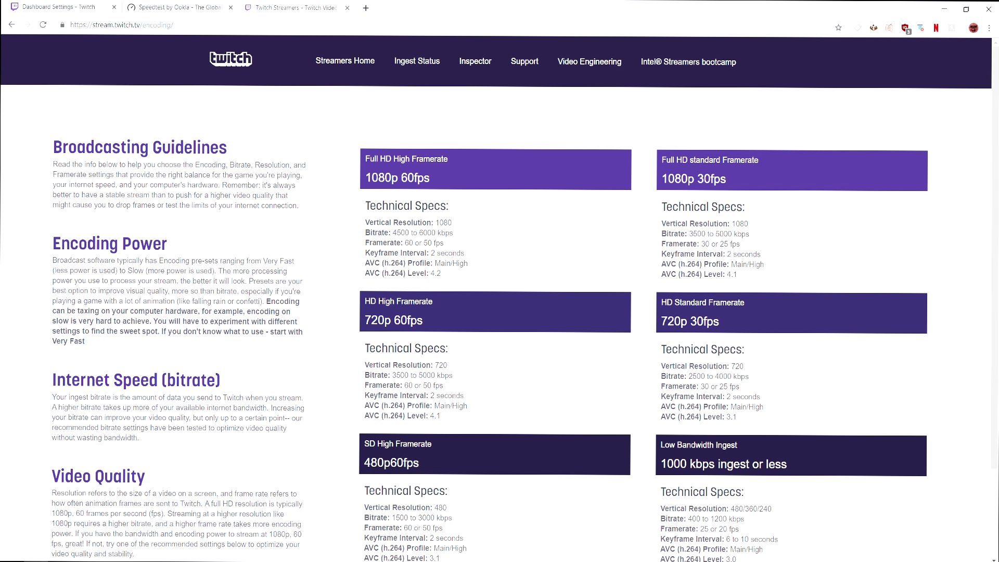
Clear Calculator, highlight the upload speed on the Speedtest page, and calculate 5 × 0.8 for an example 5 Mbps upload
key("alt+Tab")
left_click(432, 206)
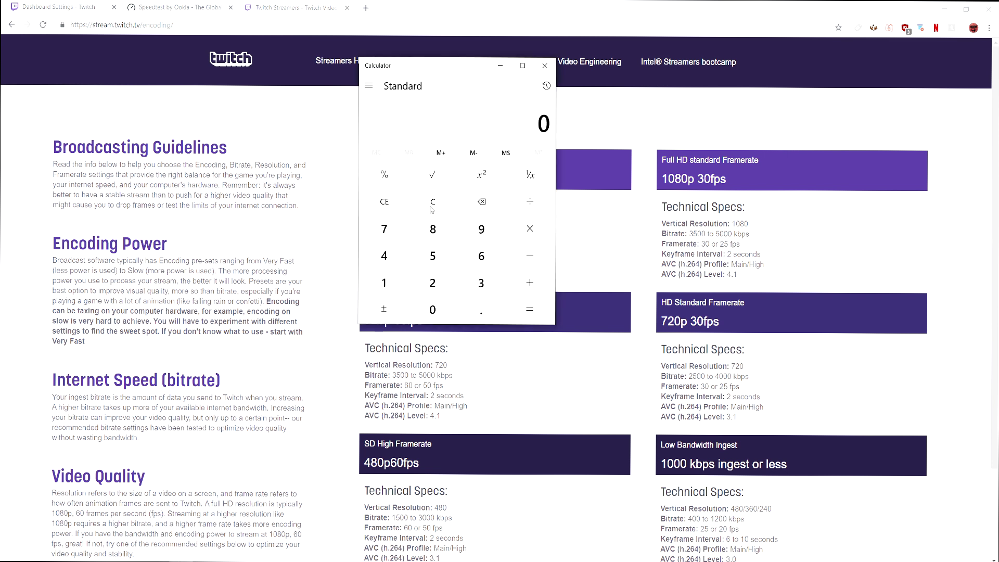
left_click(176, 2)
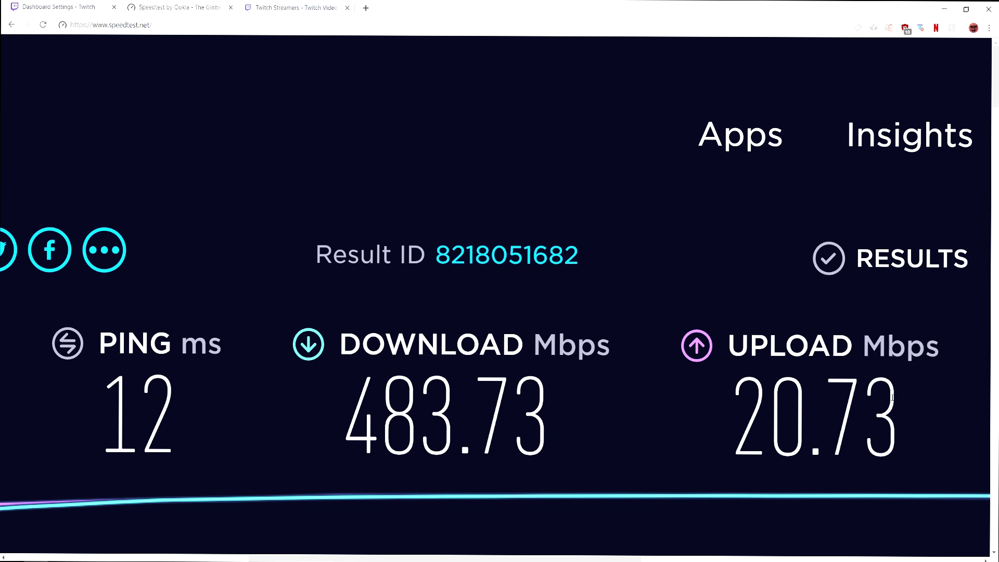
left_click_drag(902, 442, 745, 389)
key("alt+Tab")
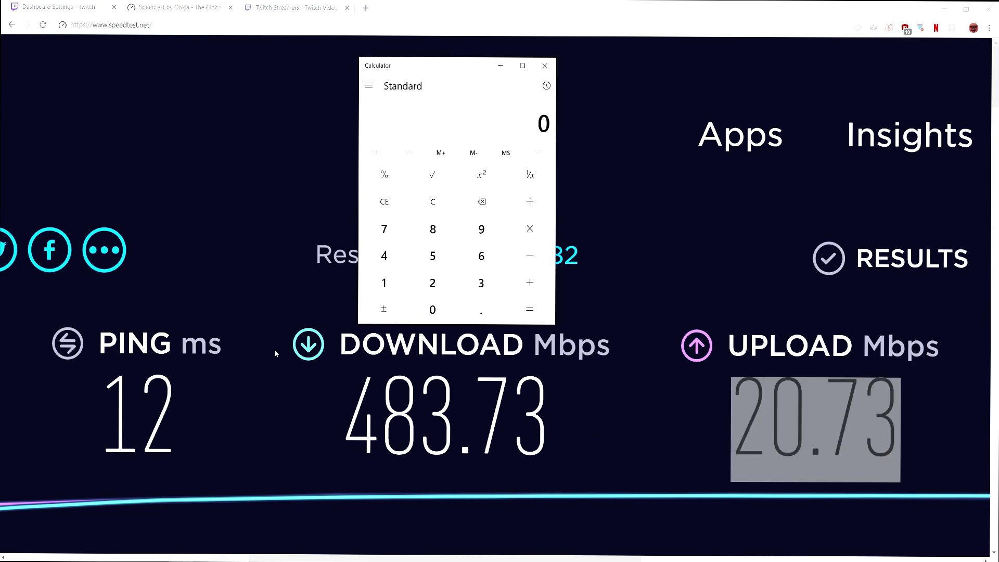
left_click(443, 253)
key("asterisk")
left_click(481, 311)
left_click(433, 230)
left_click(518, 315)
Compare the 1080p 60fps, 1080p 30fps and 720p 60fps bitrate recommendations in Twitch's Broadcasting Guidelines
left_click(322, 6)
left_click_drag(437, 180, 348, 178)
left_click(401, 232)
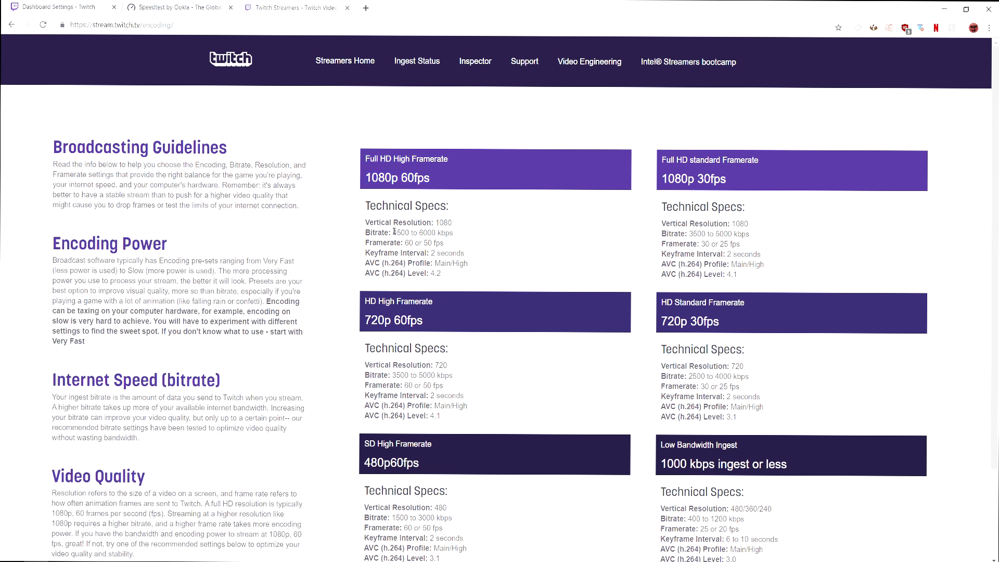
left_click_drag(394, 233, 436, 232)
left_click(669, 179)
left_click_drag(662, 179, 731, 188)
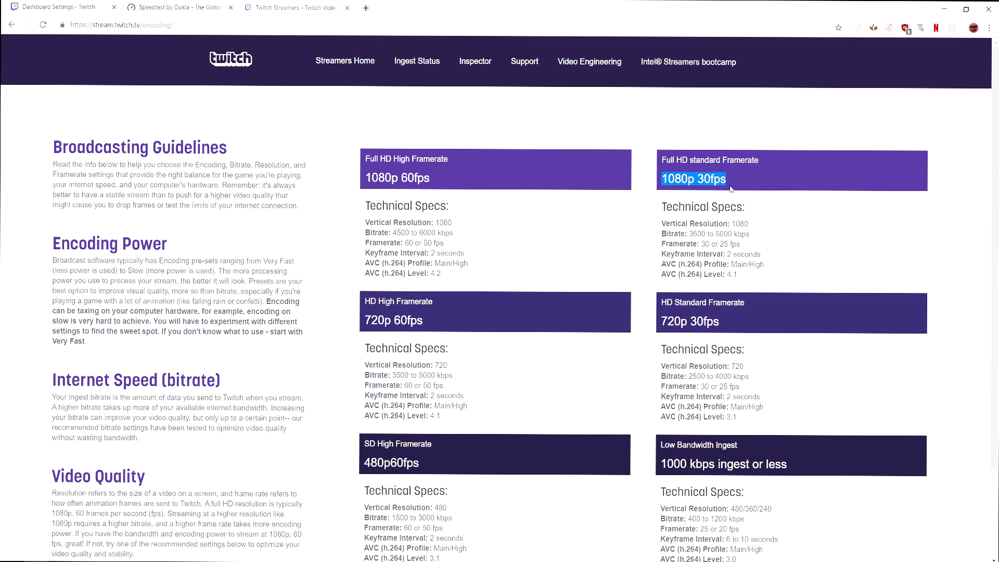
left_click_drag(441, 318, 358, 319)
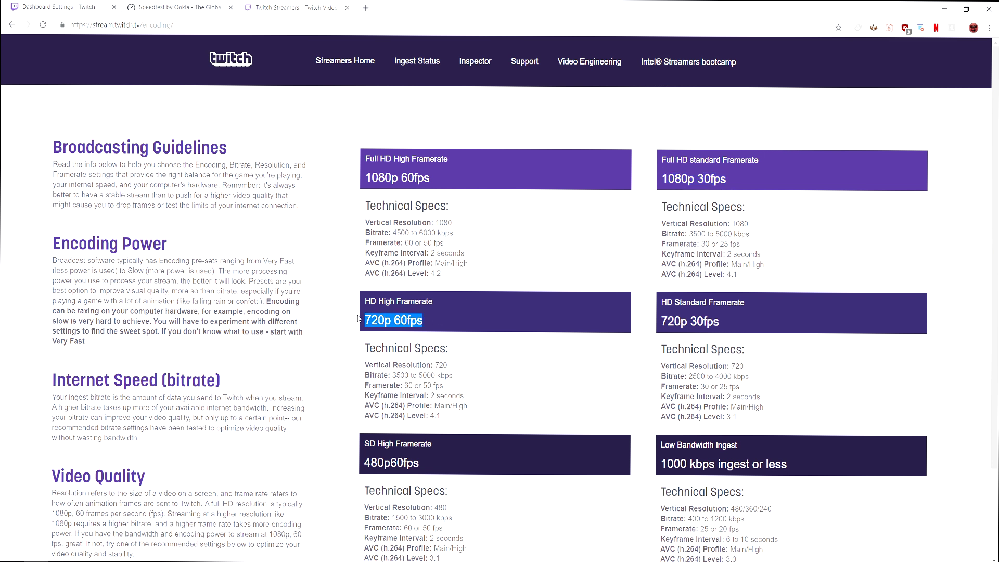
left_click(449, 321)
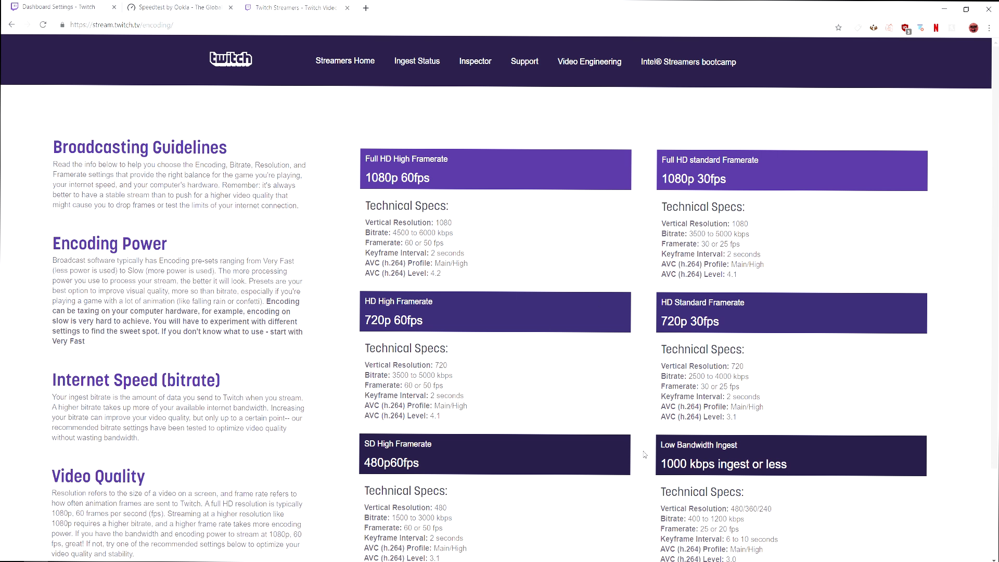
Return to the Speedtest page, highlight the upload speed result, and clear the previous calculation in Calculator
key("alt+Tab")
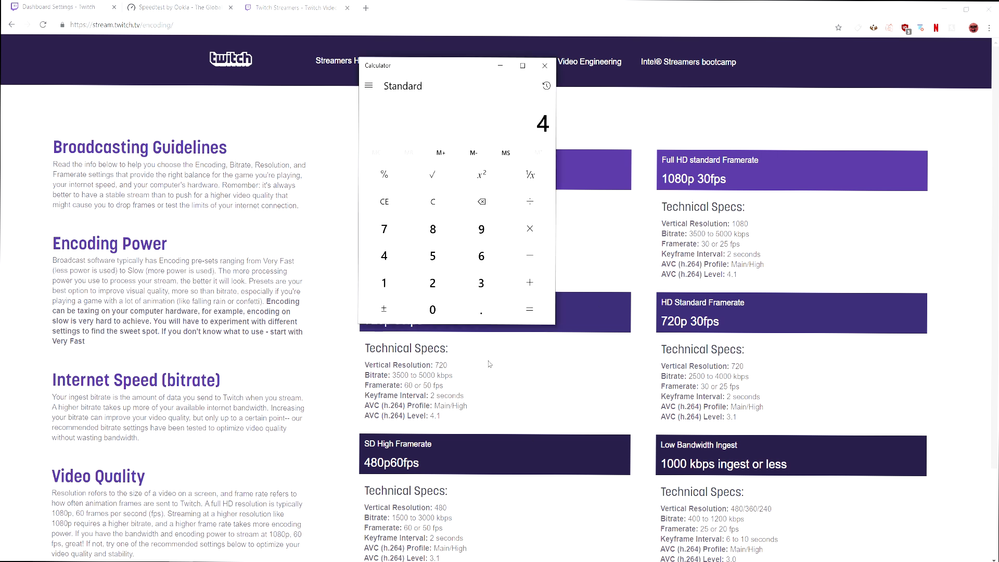
key("alt+Tab")
key("ctrl+shift+Tab")
left_click_drag(941, 418, 741, 408)
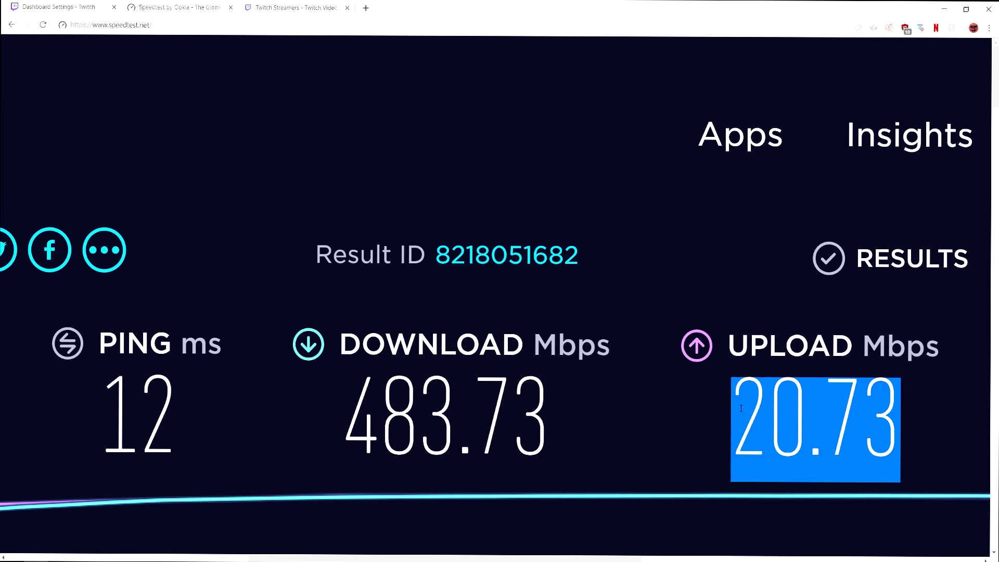
key("alt+Tab")
left_click(441, 199)
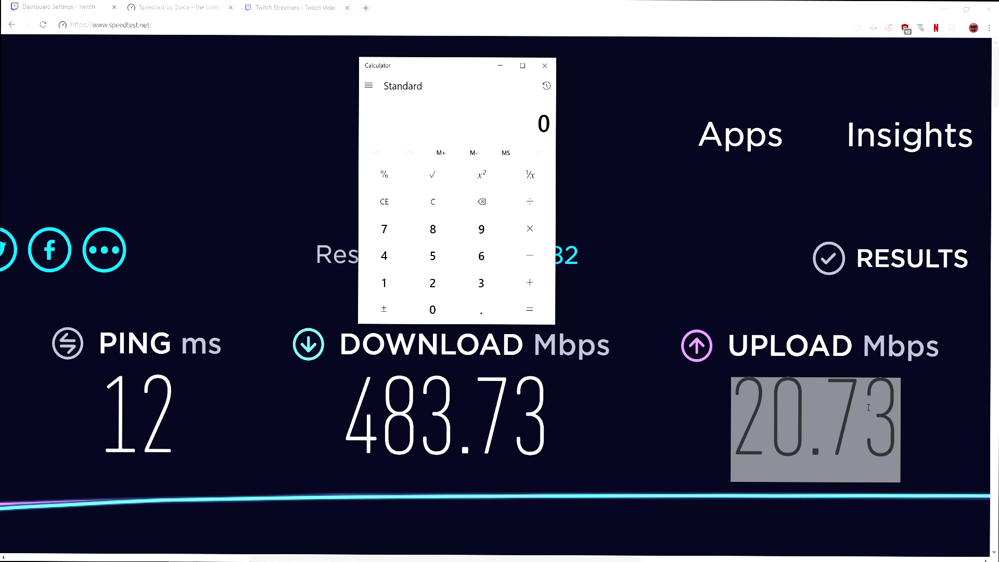
key("alt+Tab")
left_click_drag(941, 417, 732, 404)
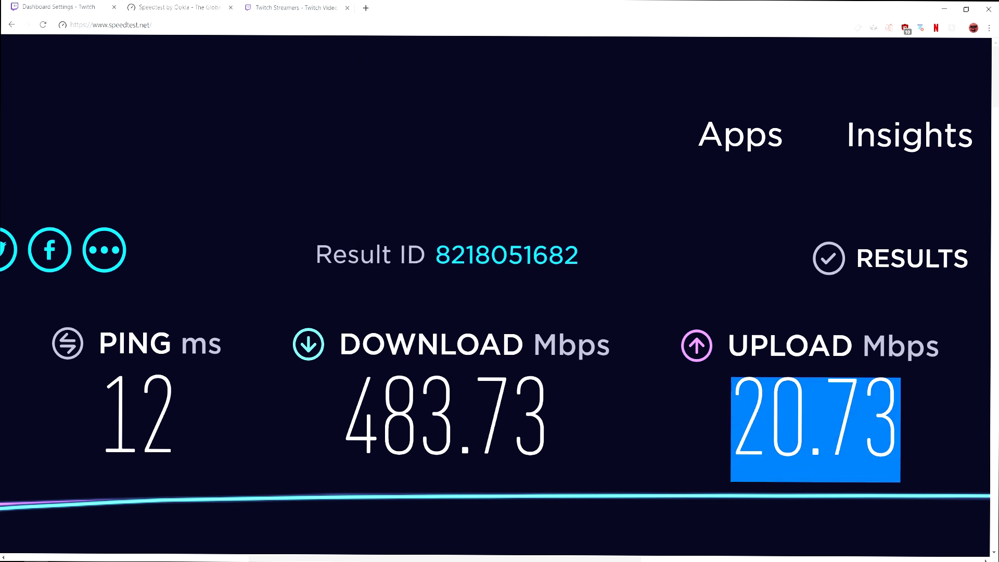
Calculate 80 percent of an example 3 Mbps upload speed by multiplying 3 by 0.8 in Calculator
key("alt+Tab")
left_click(489, 271)
left_click(529, 236)
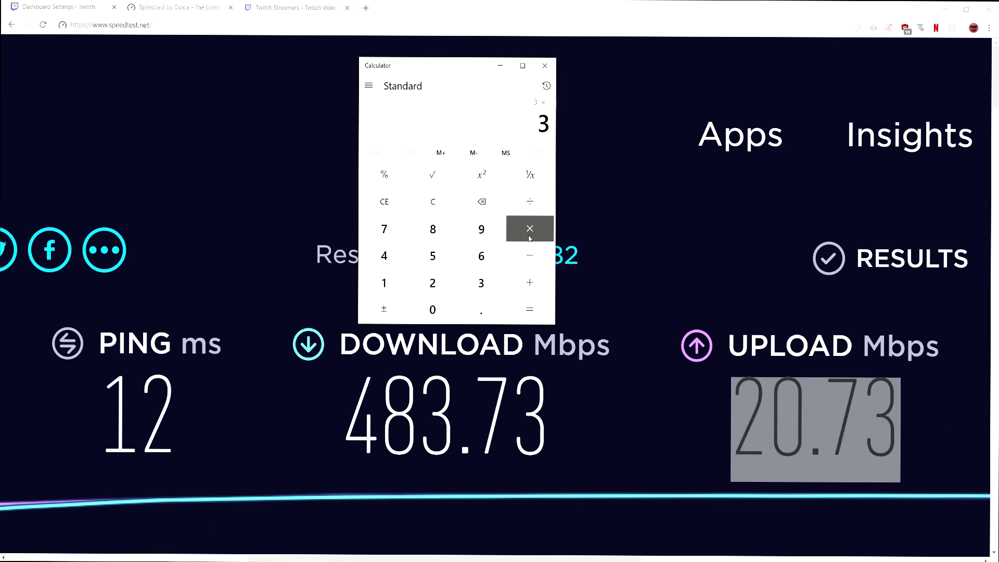
left_click(481, 310)
left_click(432, 228)
left_click(529, 309)
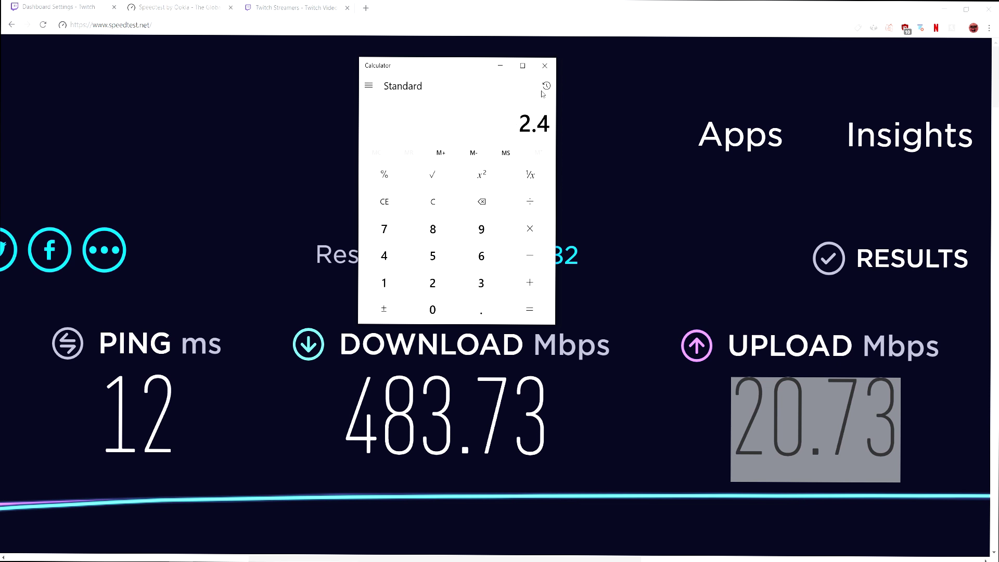
Close Calculator and review all resolution and bitrate recommendations in Twitch's Broadcasting Guidelines, down to the 480p and low-bandwidth entries
left_click(545, 66)
left_click(292, 7)
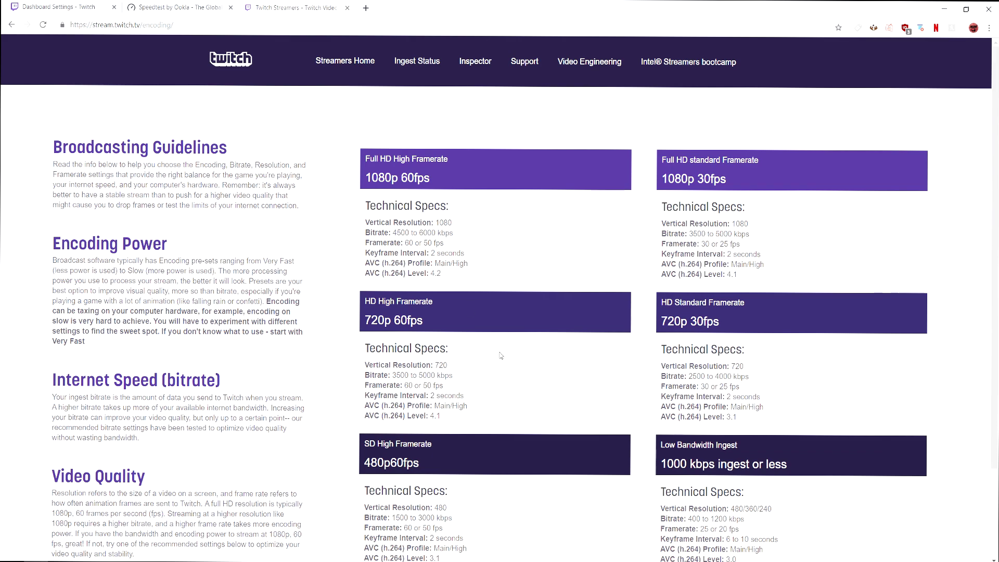
scroll(501, 356, "down", 1)
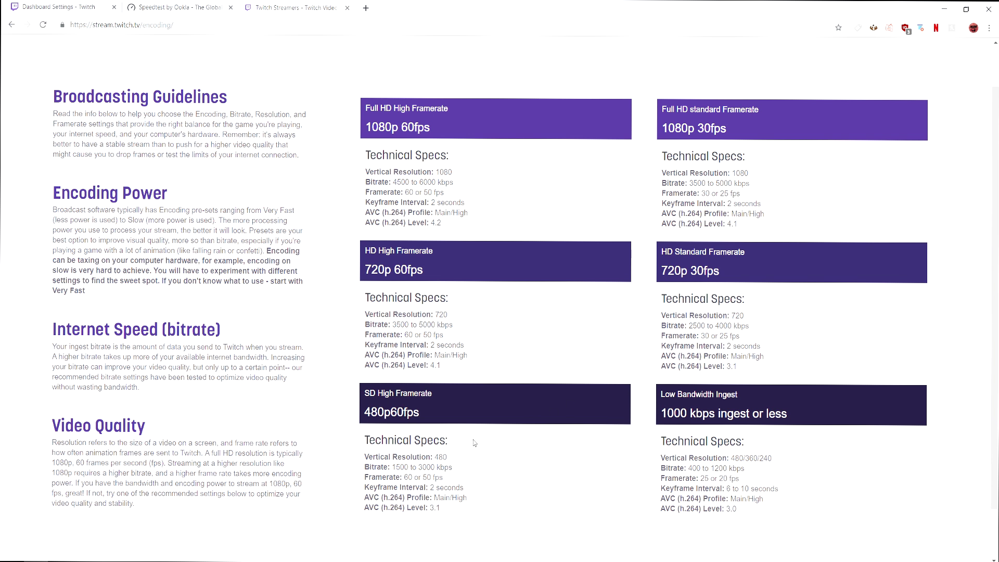
scroll(493, 357, "up", 1)
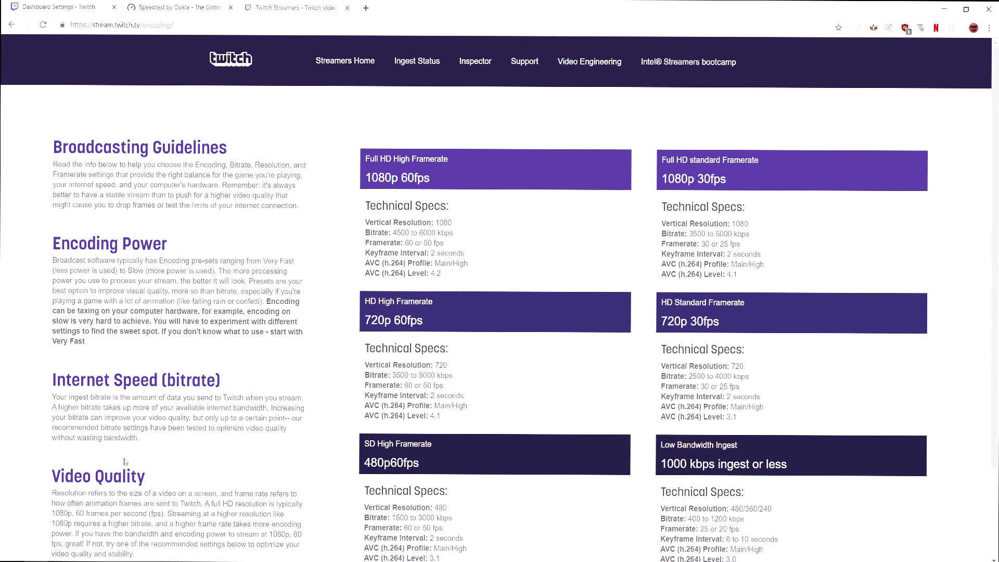
Switch to Streamlabs OBS, reposition the Settings window, and open the Output settings after a look at the Stream settings
left_click(150, 541)
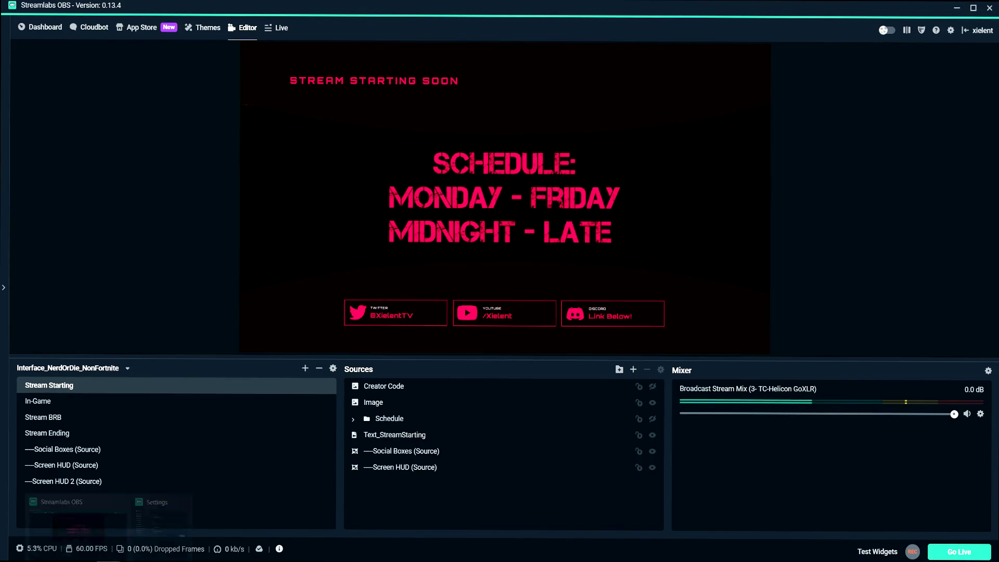
left_click_drag(470, 83, 596, 64)
left_click(463, 121)
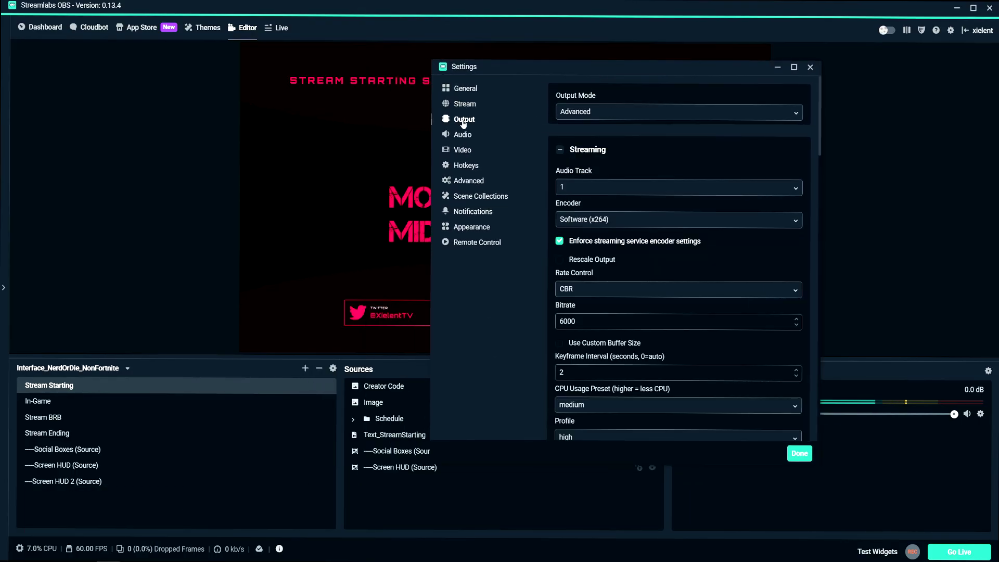
left_click(461, 105)
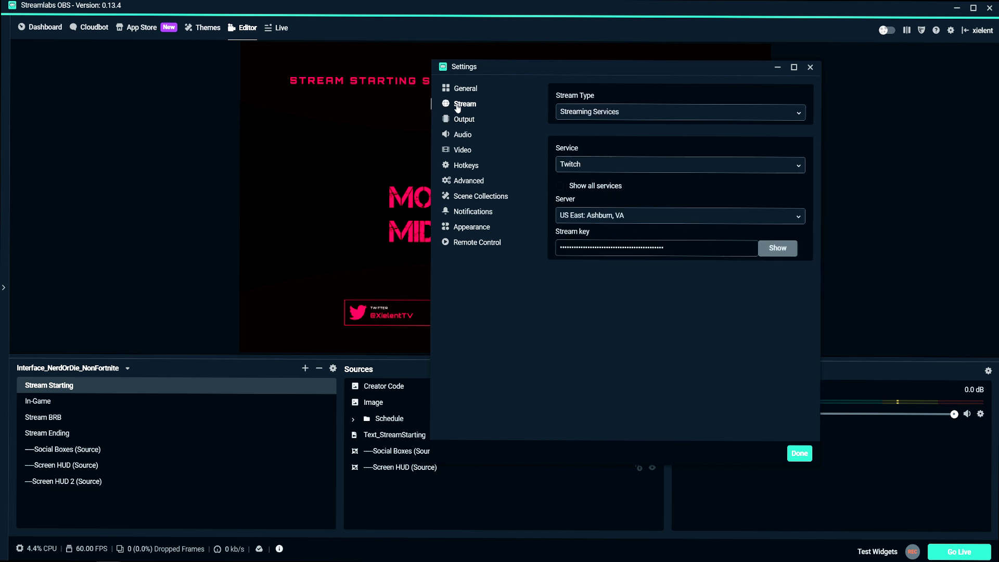
left_click(464, 124)
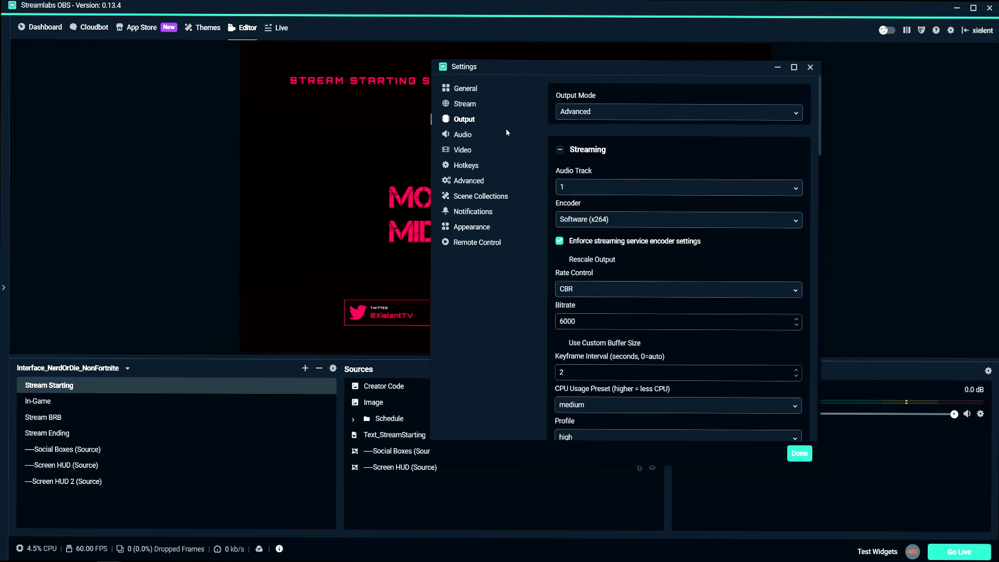
Switch the output mode to Simple to view its options and set it back to Advanced
left_click(584, 113)
left_click(580, 130)
left_click(580, 114)
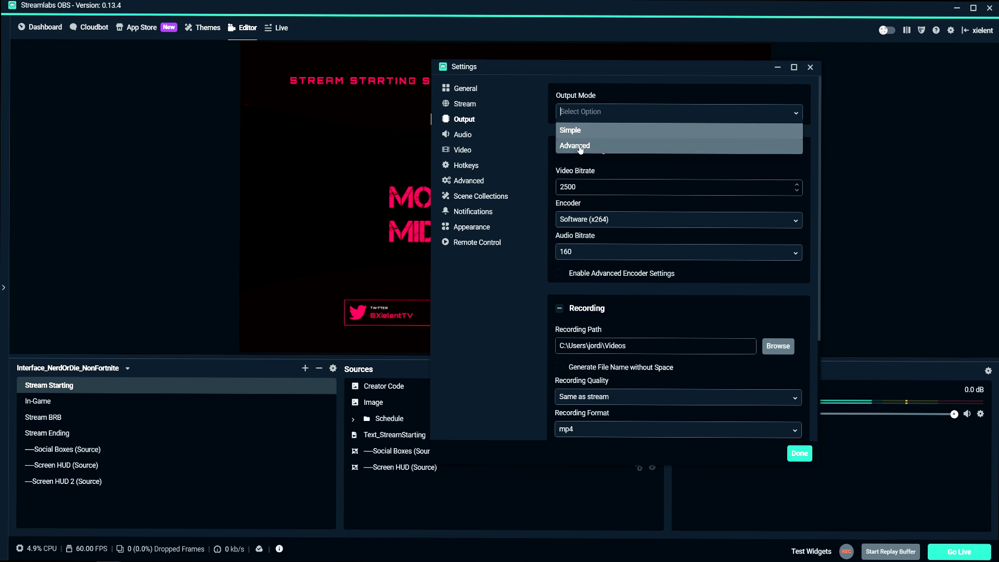
left_click(567, 145)
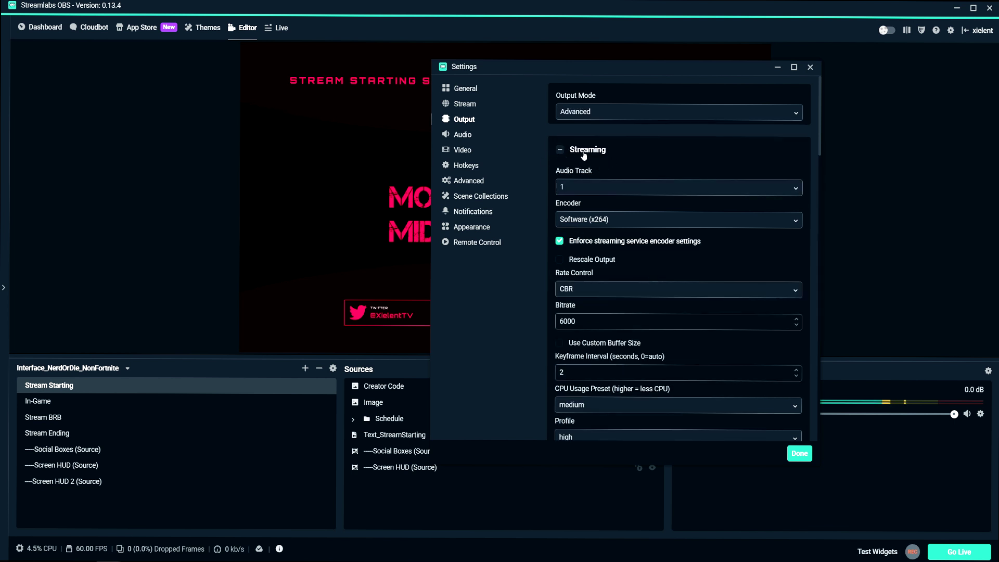
Keep the streaming audio track at 1 and set the encoder to Hardware (NVENC) (new)
left_click(572, 191)
left_click(574, 206)
left_click(585, 222)
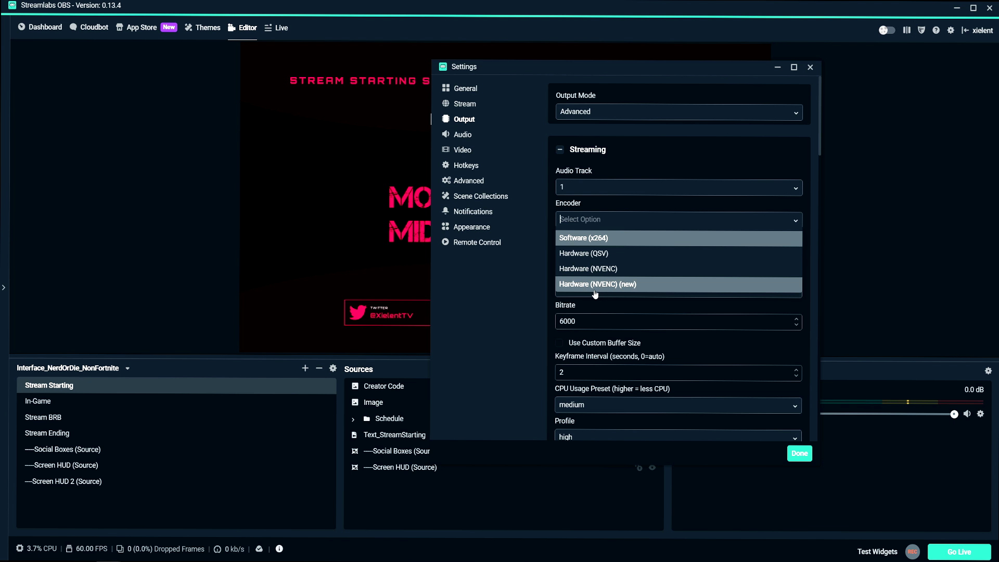
left_click(591, 287)
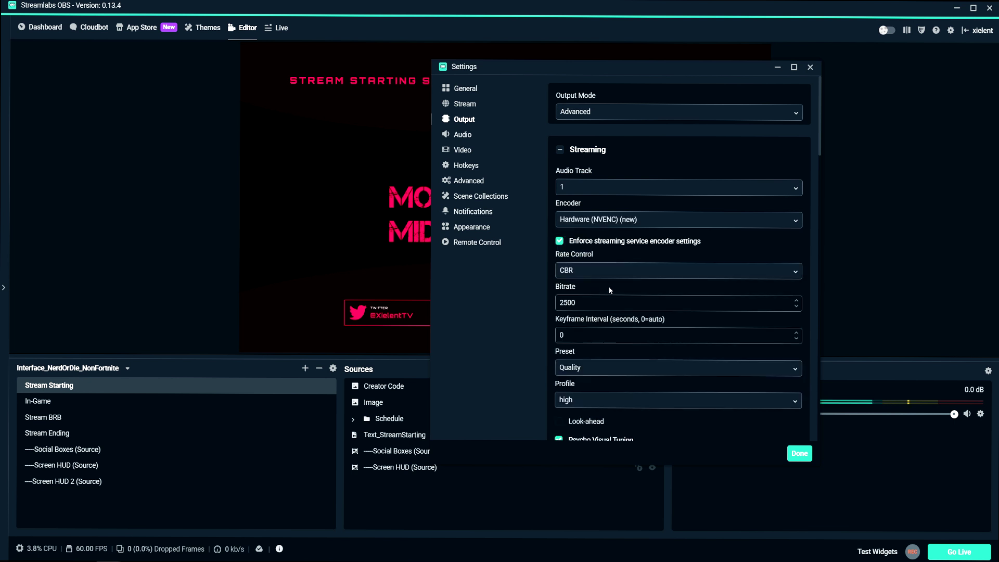
Try another hardware encoder from the encoder choices and return to Hardware (NVENC) (new)
left_click(618, 226)
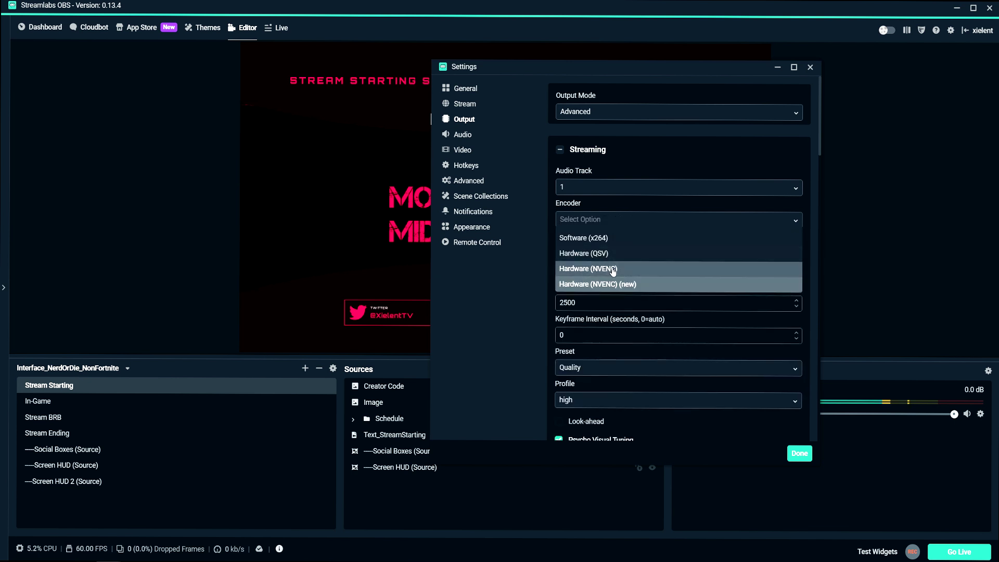
left_click(614, 260)
left_click(611, 225)
left_click(617, 285)
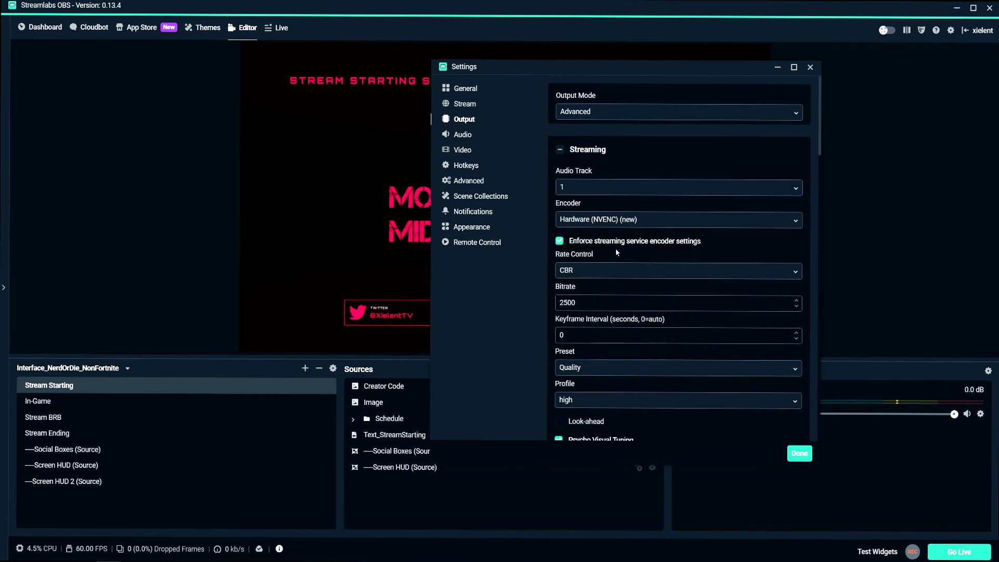
Toggle the enforcement of streaming service encoder settings off and on again, and keep rate control at CBR
left_click(560, 243)
left_click(560, 241)
left_click(591, 271)
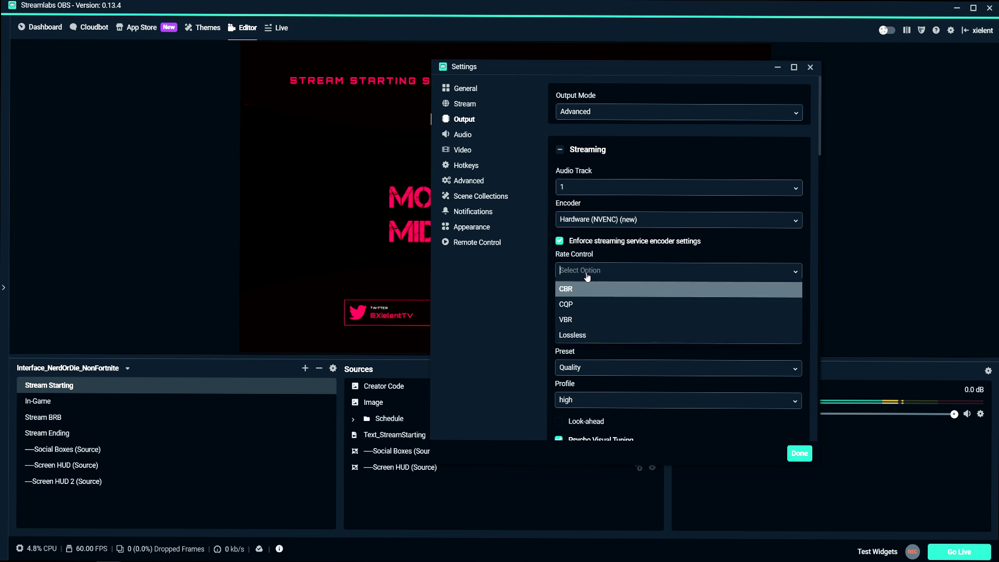
left_click(579, 293)
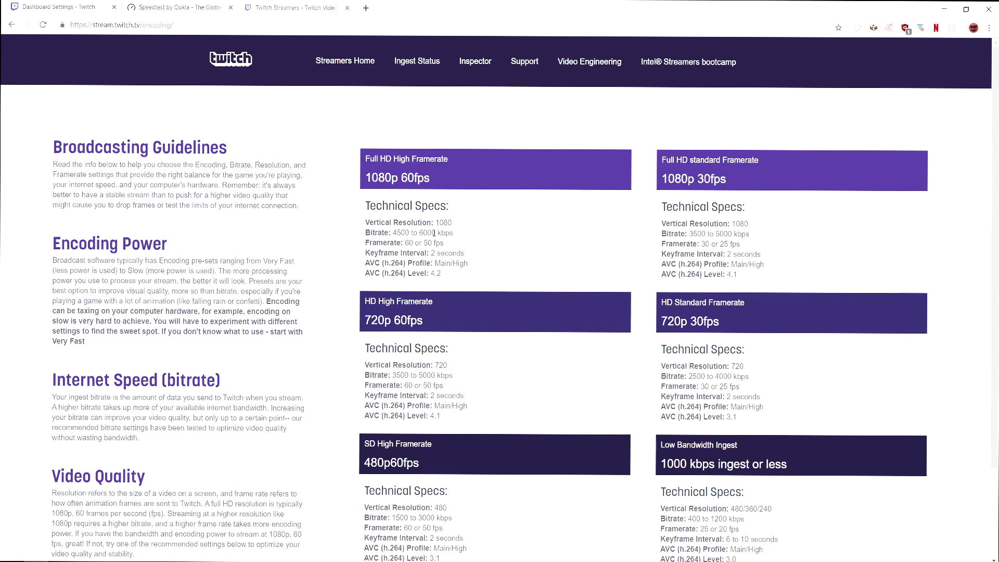
Switch to the browser to check the recommended bitrates in Twitch's Broadcasting Guidelines, and return to Streamlabs OBS
scroll(218, 360, "down", 1)
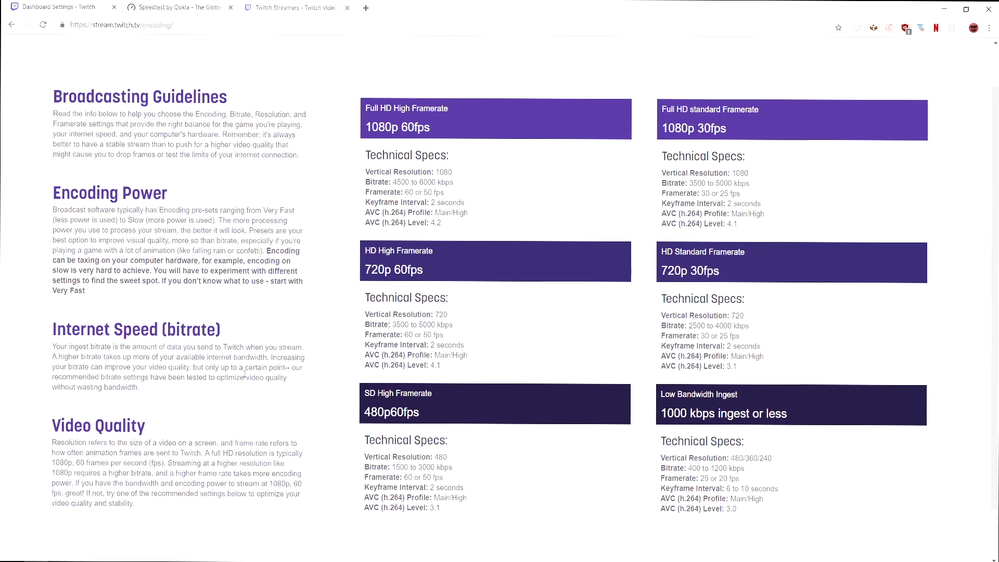
scroll(487, 341, "up", 1)
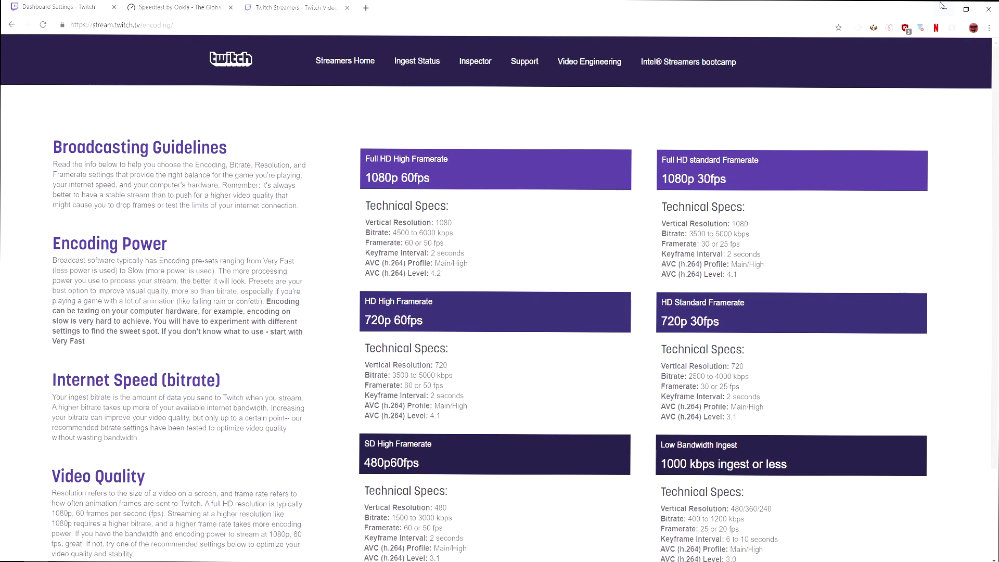
left_click(942, 6)
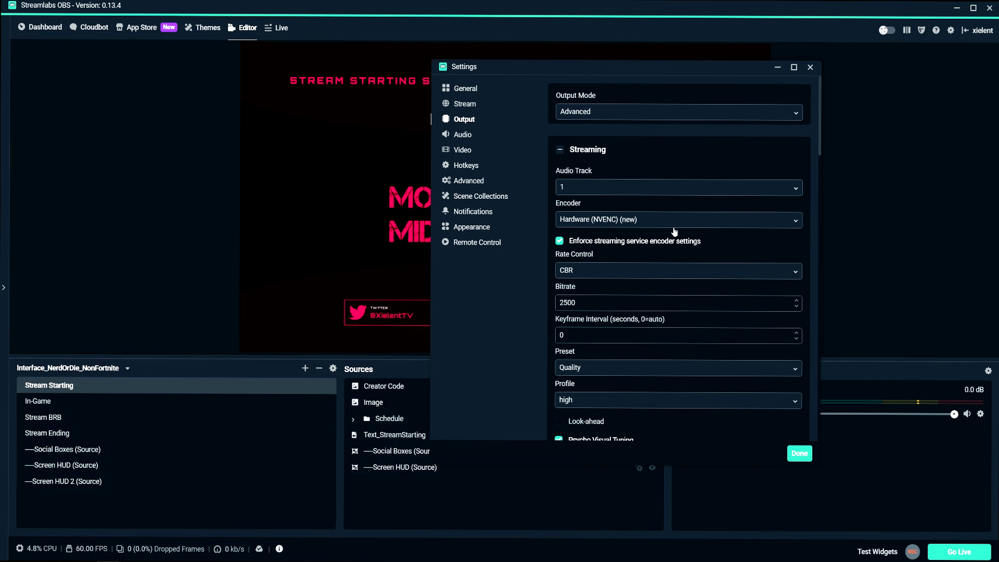
Keep rate control at CBR and turn off the enforcement of streaming service encoder settings
left_click(586, 272)
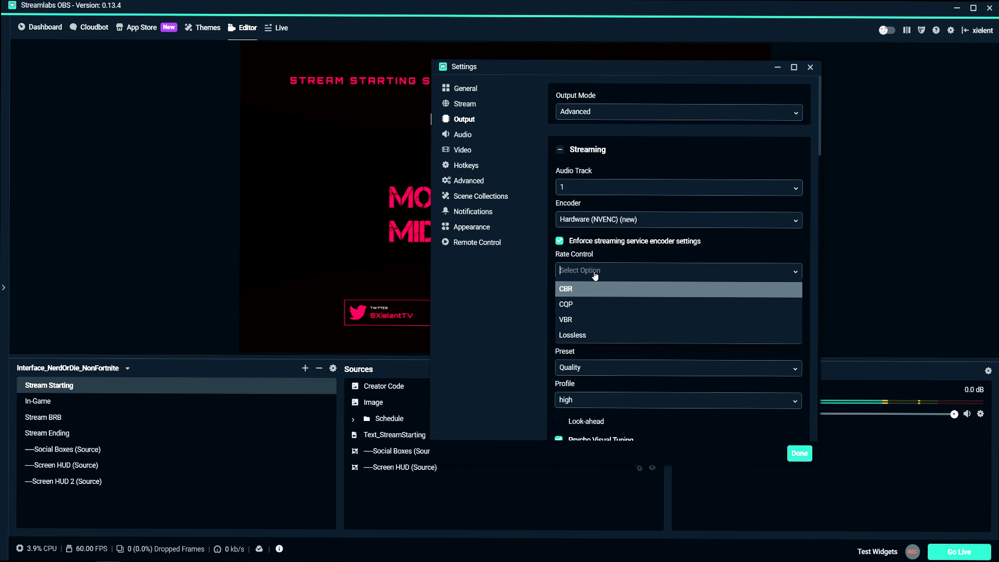
left_click(749, 289)
left_click(763, 246)
Set the streaming bitrate to 6000 and compare it with the 1080p 60fps bitrate range in Twitch's guidelines
double_click(567, 302)
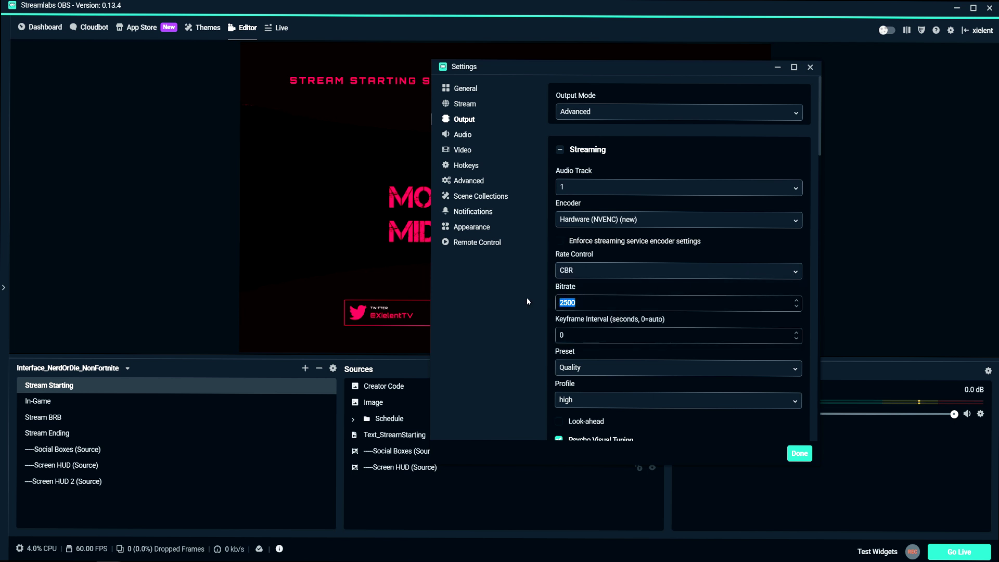
type("6000")
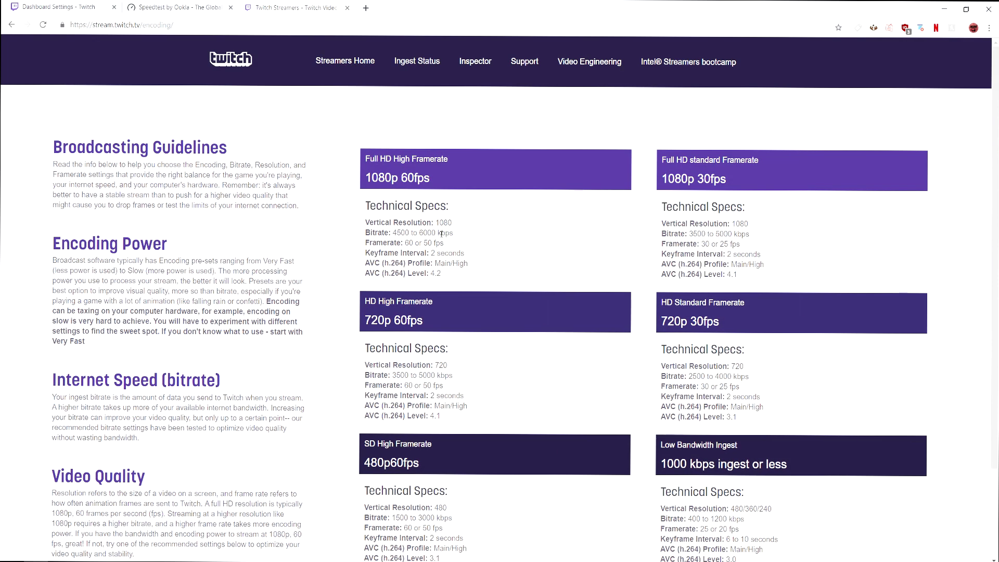
left_click_drag(439, 234, 422, 233)
left_click(454, 234)
left_click(944, 11)
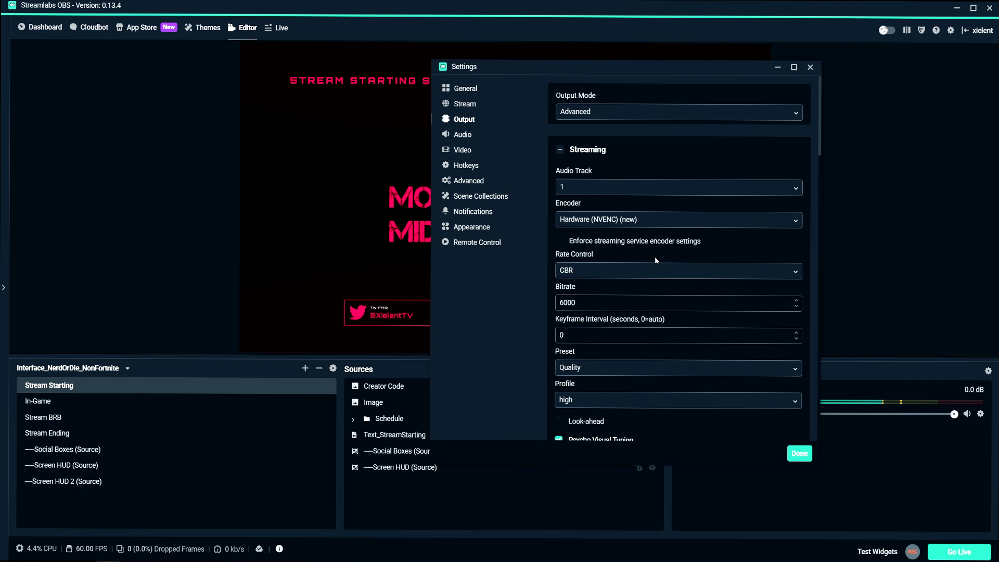
Try streaming bitrates of 3500 and 4000, and set the bitrate back to 6000
left_click_drag(577, 302, 525, 298)
type("35")
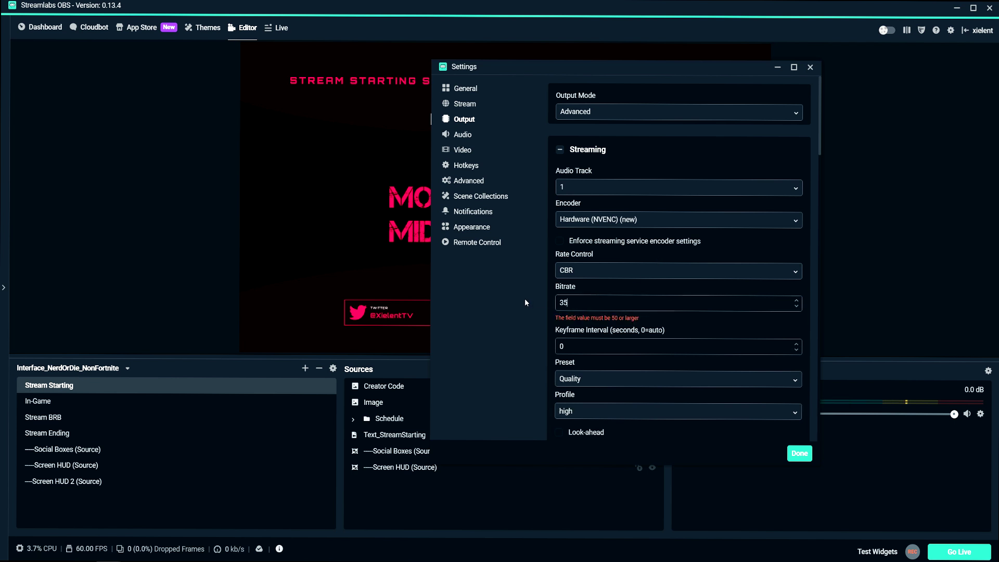
type("00")
left_click_drag(578, 303, 547, 300)
type("0000")
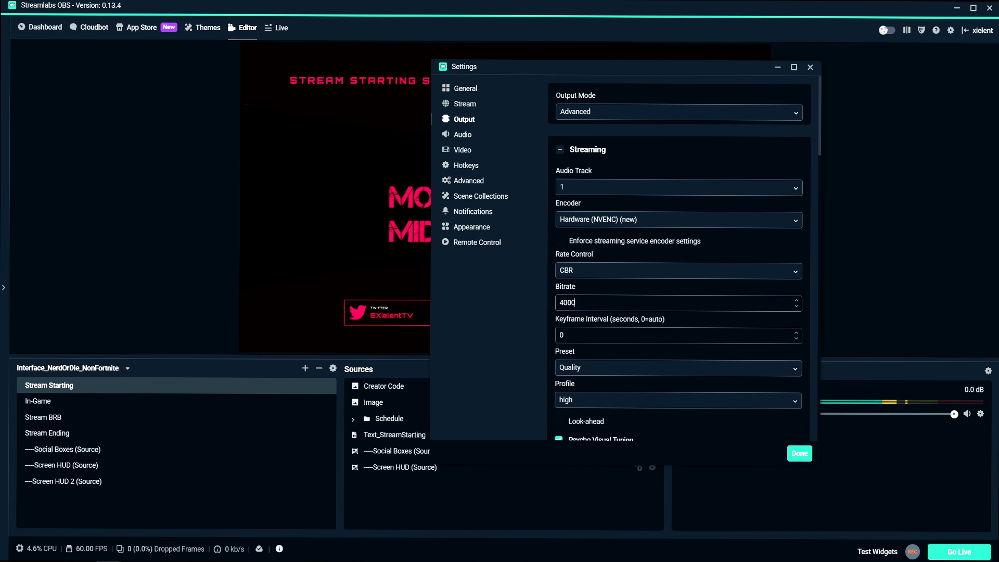
left_click_drag(575, 302, 535, 295)
type("0000")
left_click_drag(605, 302, 551, 304)
left_click(502, 302)
left_click(498, 307)
mouse_move(576, 302)
left_mouse_down()
mouse_move(547, 302)
mouse_move(568, 302)
mouse_move(557, 302)
left_mouse_up()
left_click(575, 303)
left_click(584, 306)
Set the keyframe interval to 2 seconds and check the recommended keyframe interval and profile in Twitch's guidelines
left_click(796, 336)
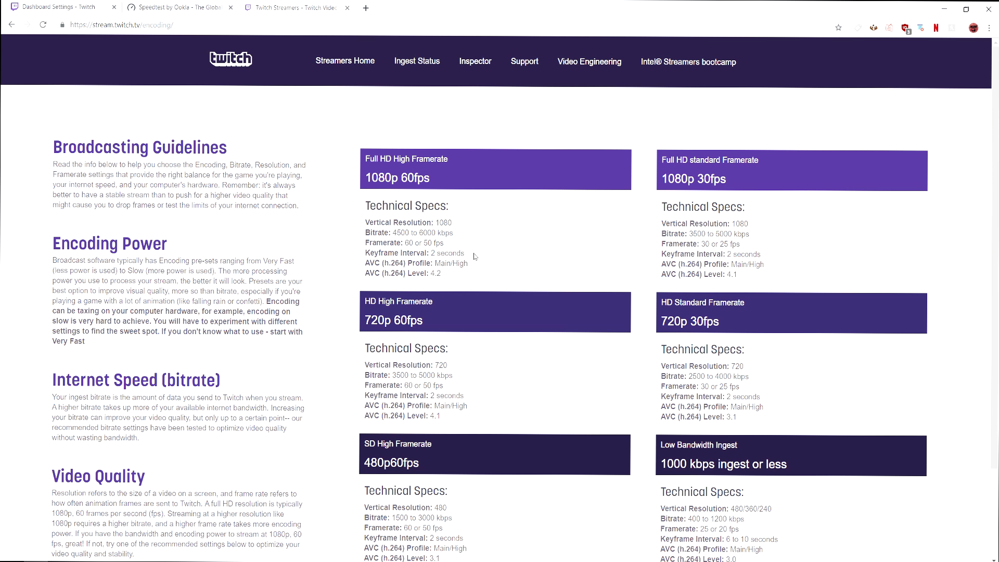
left_click_drag(474, 255, 364, 255)
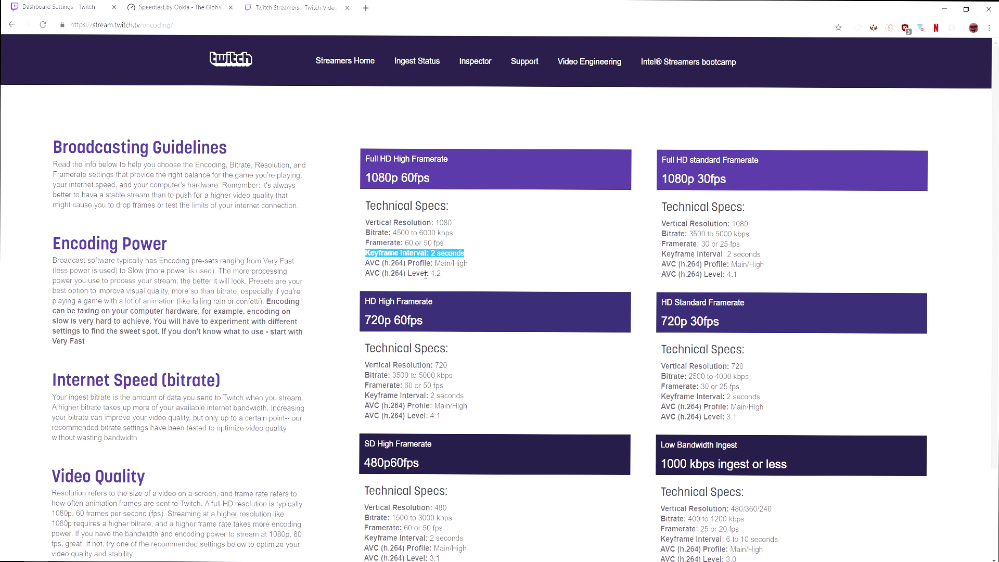
left_click(472, 267)
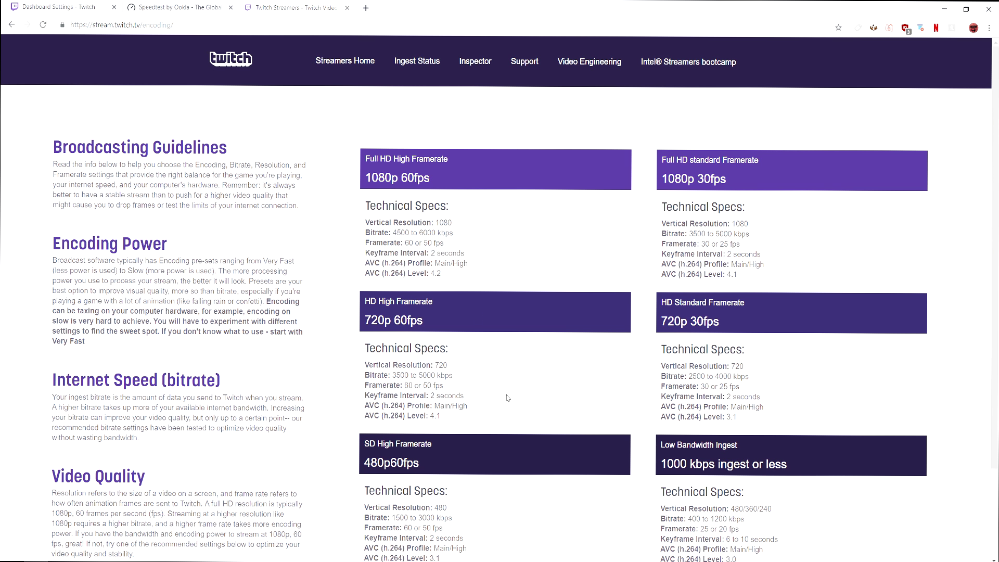
scroll(507, 398, "down", 1)
left_click_drag(468, 498, 450, 500)
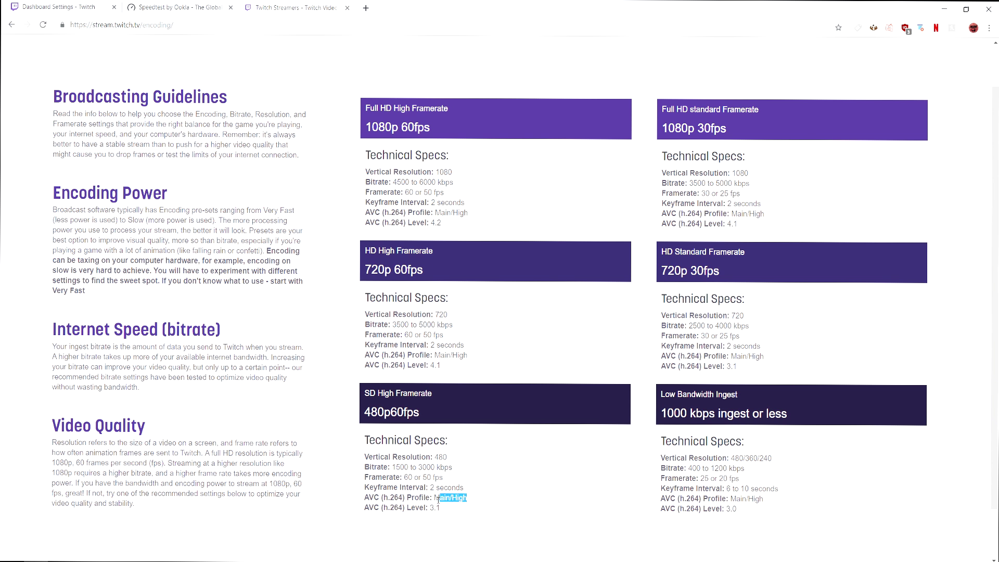
left_click(504, 474)
key("alt+Tab")
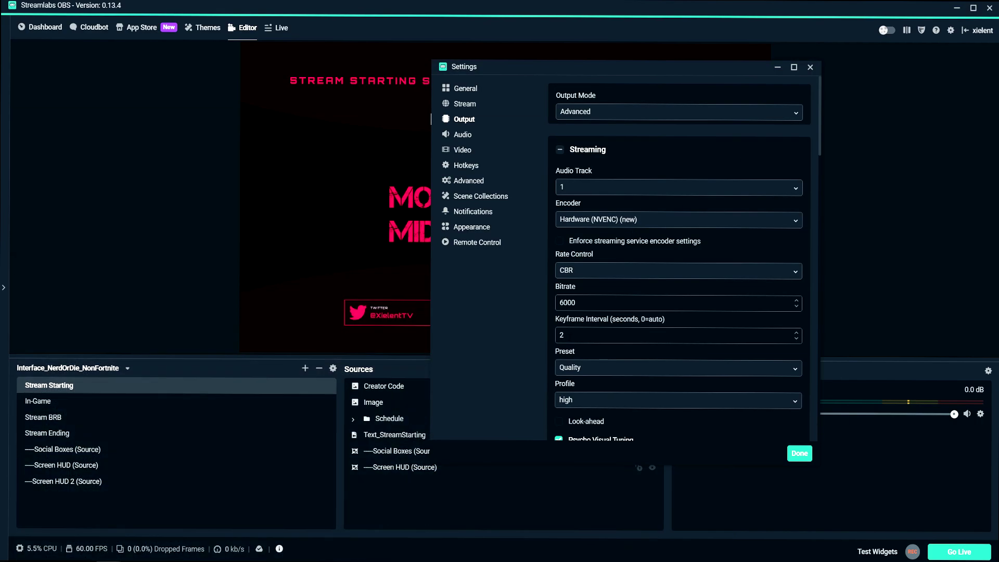
Set the encoder preset to Max Quality and the profile to high
left_click(575, 371)
left_click(579, 385)
left_click(572, 401)
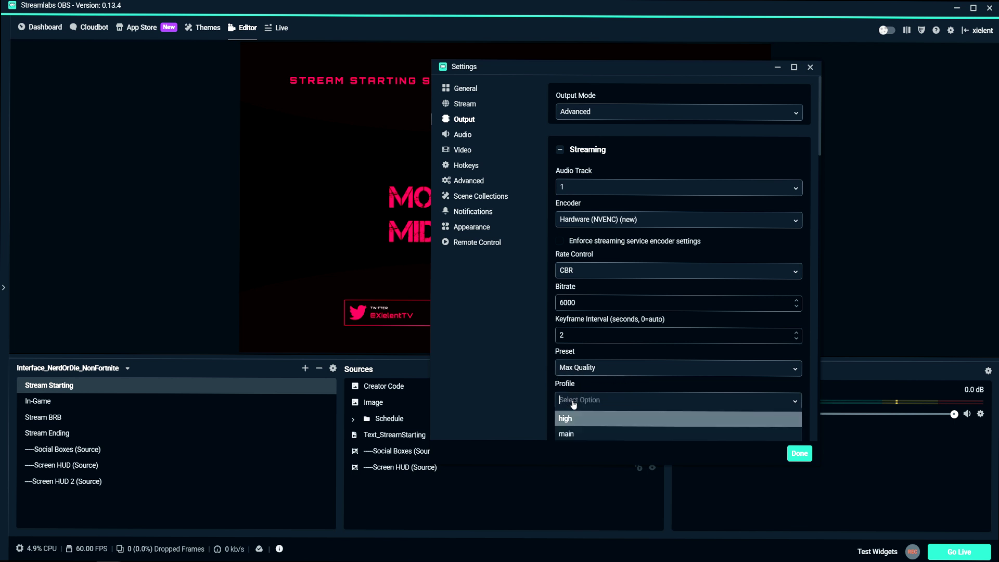
scroll(582, 411, "down", 1)
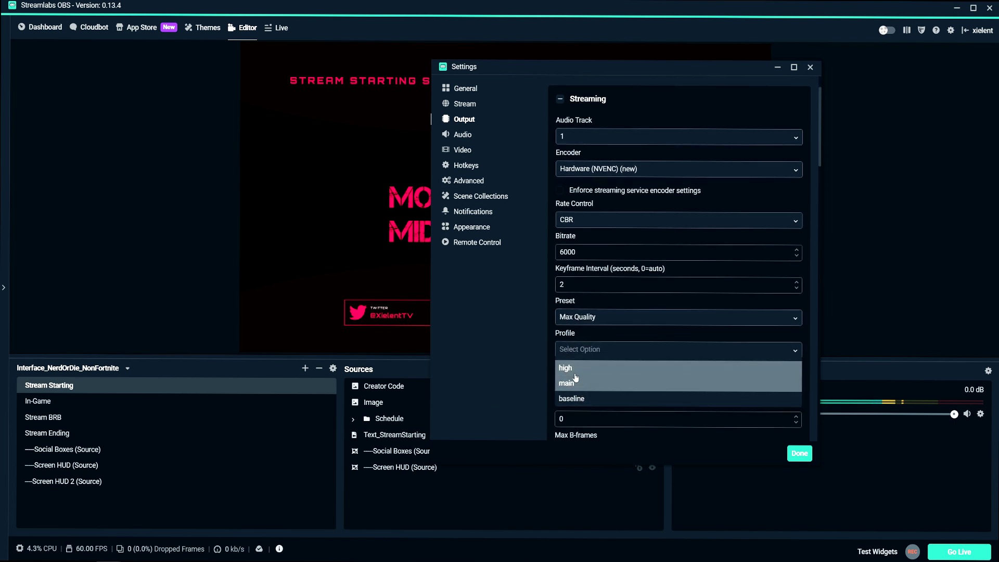
left_click(572, 372)
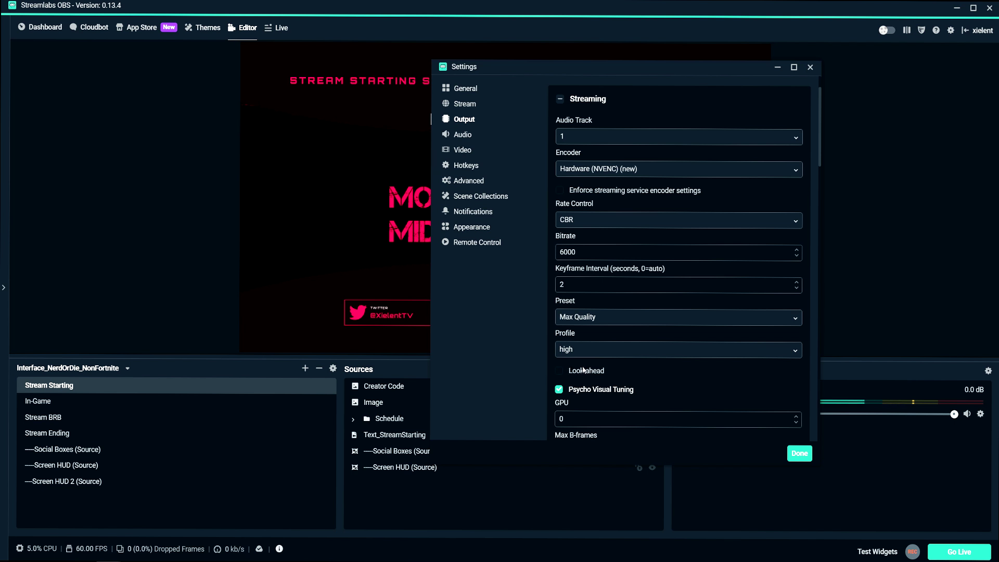
Try the Quality and Performance encoder presets and return to Max Quality
left_click(583, 319)
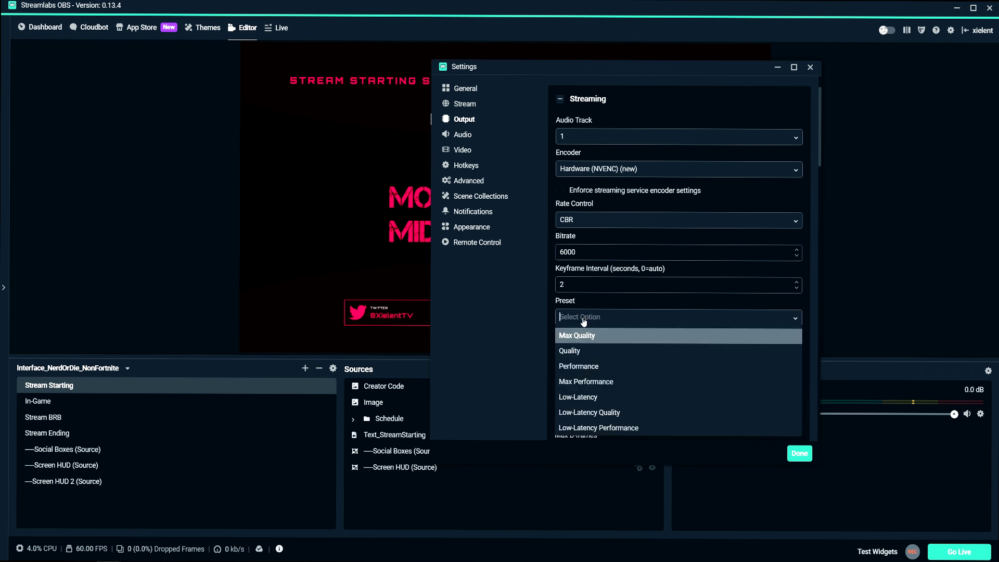
left_click(591, 336)
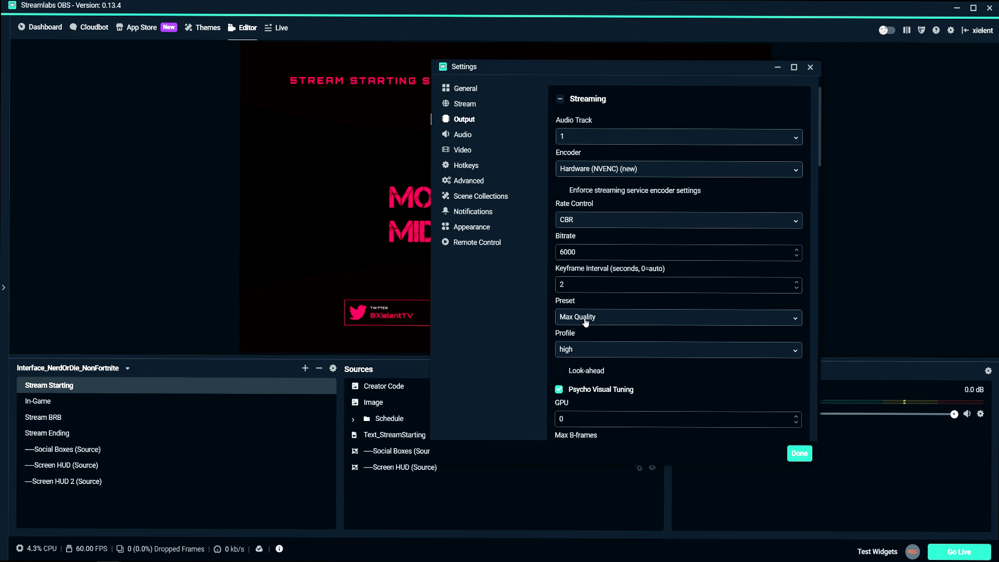
left_click(586, 320)
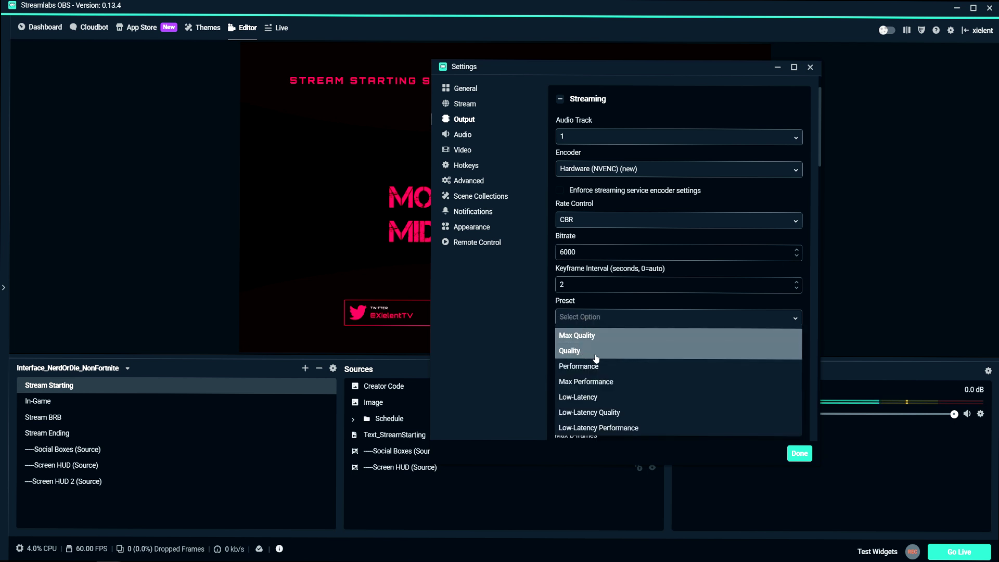
left_click(585, 338)
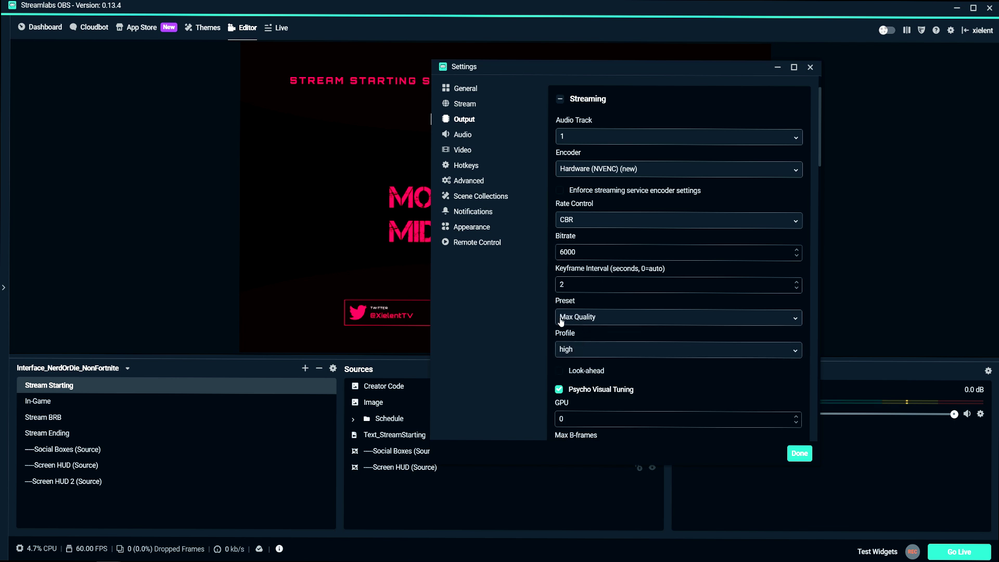
left_click(585, 320)
left_click(582, 335)
left_click(588, 318)
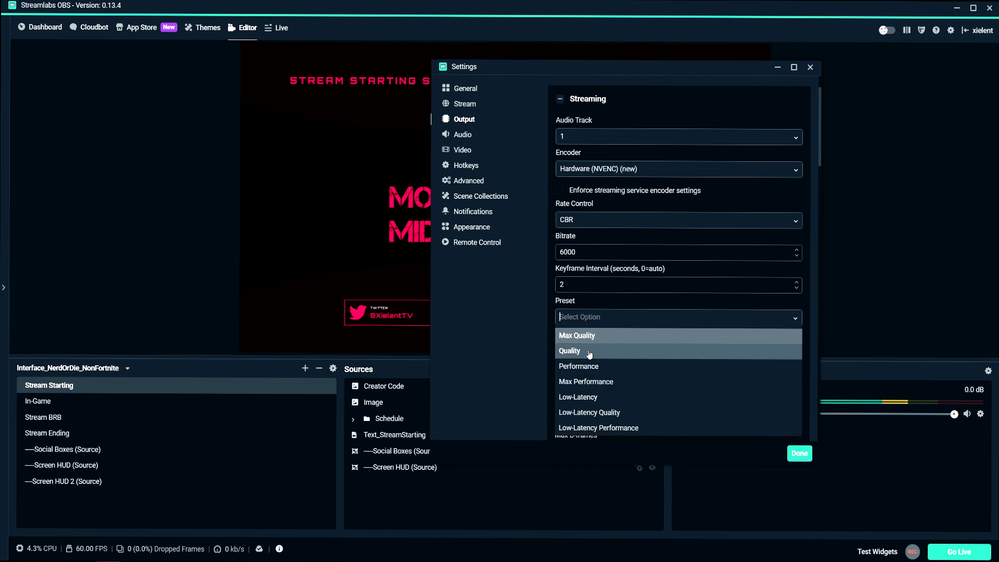
left_click(588, 351)
left_click(587, 315)
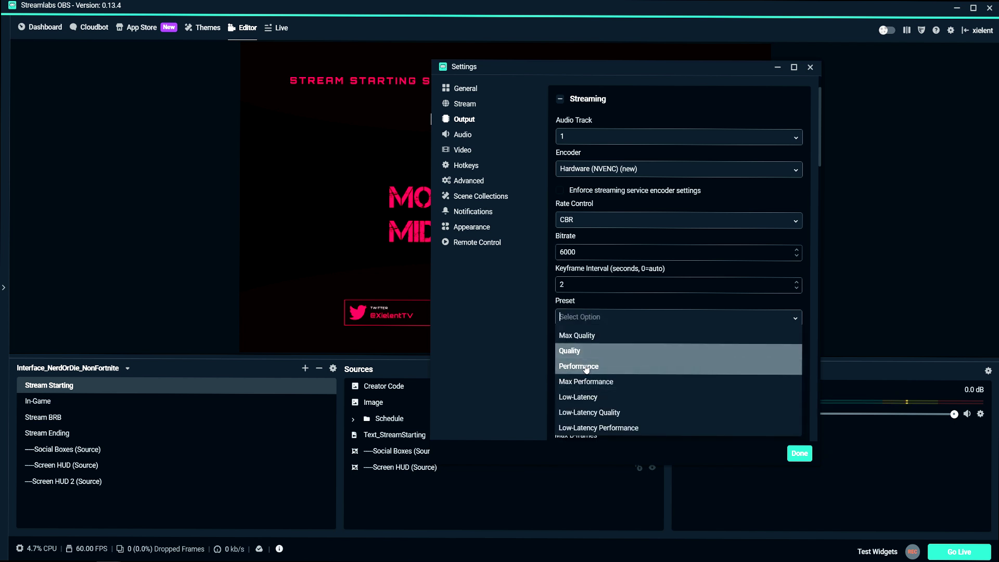
left_click(581, 366)
left_click(592, 319)
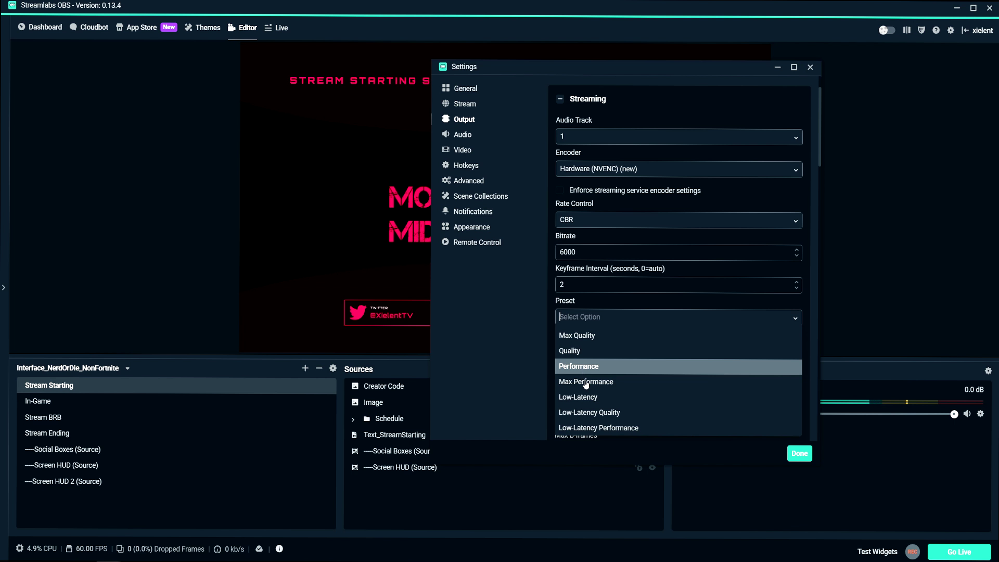
left_click(577, 335)
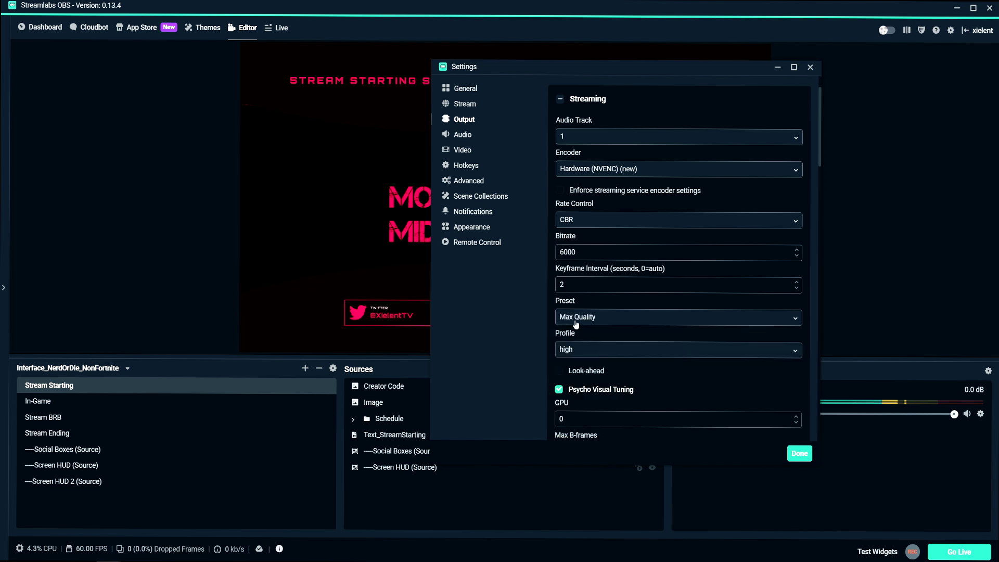
Turn off Psycho Visual Tuning and keep the GPU number at 0 in the streaming encoder settings
scroll(603, 333, "down", 2)
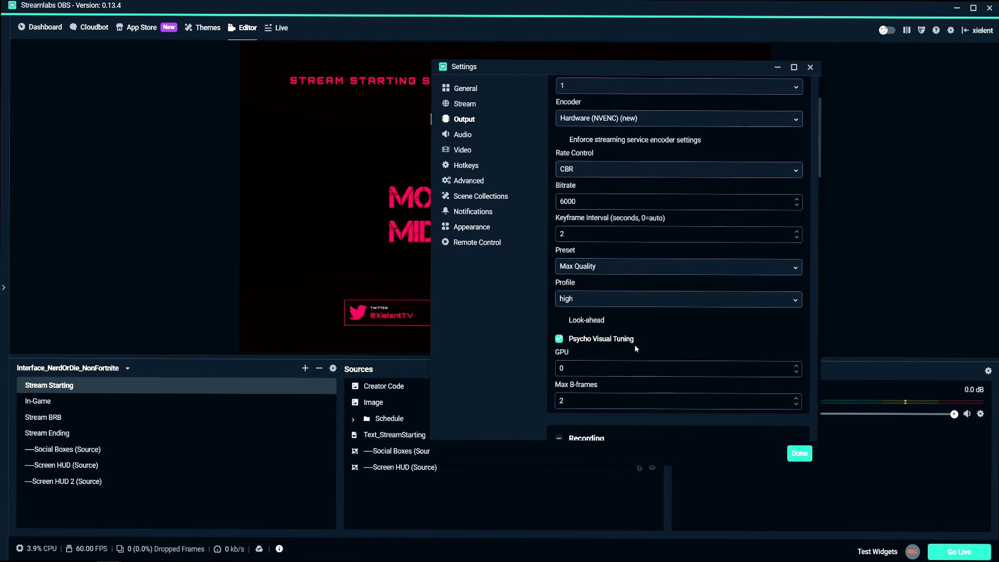
scroll(672, 338, "up", 3)
scroll(676, 343, "down", 3)
left_click(562, 368)
left_click(796, 364)
left_click(796, 372)
left_click(715, 338)
Consult Twitch's Broadcasting Guidelines once more and set the maximum B-frames to 2
scroll(714, 337, "down", 1)
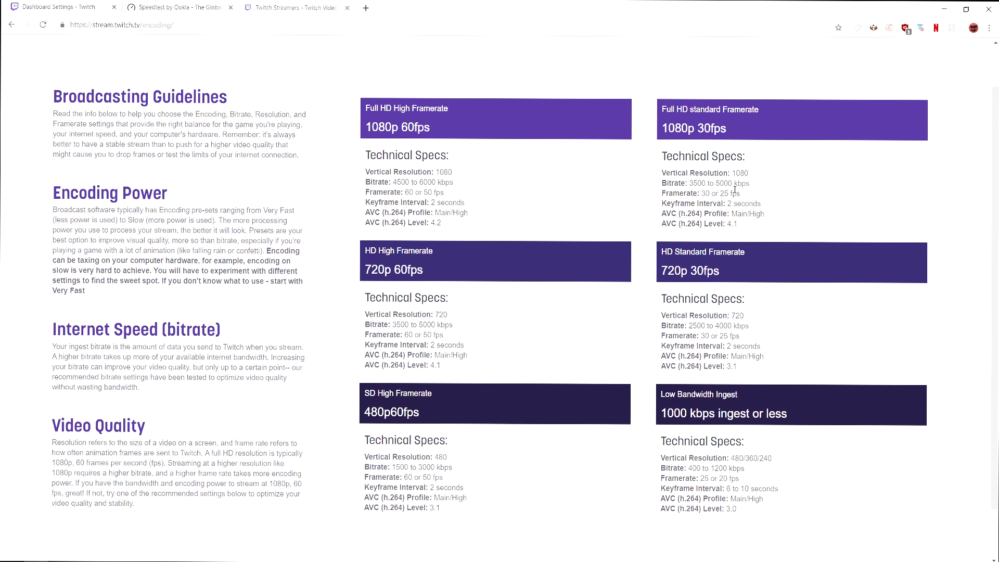
left_click(944, 9)
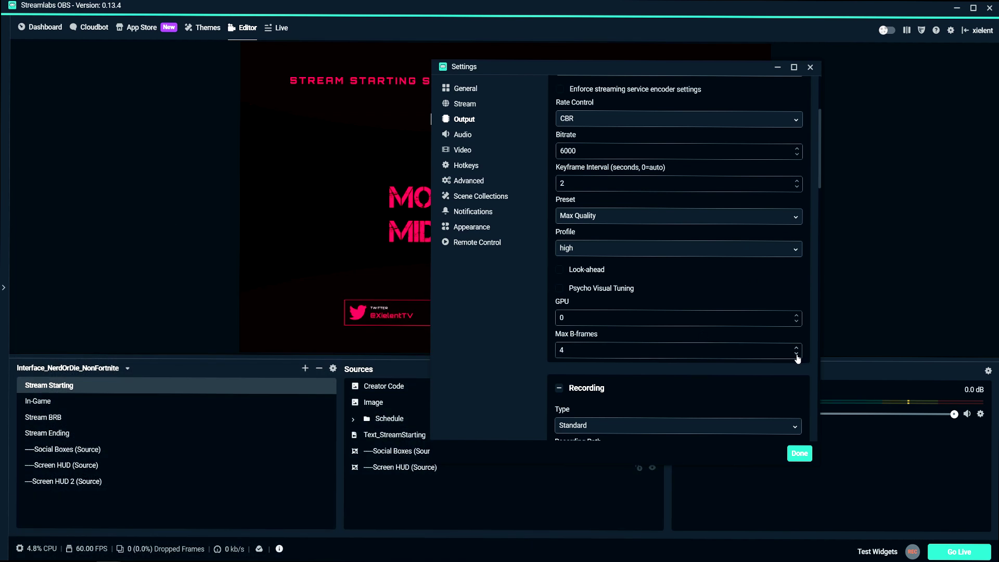
left_click(795, 354)
left_click(796, 354)
Collapse the Recording section and keep the audio bitrate of Track 1 at 160
scroll(683, 394, "down", 2)
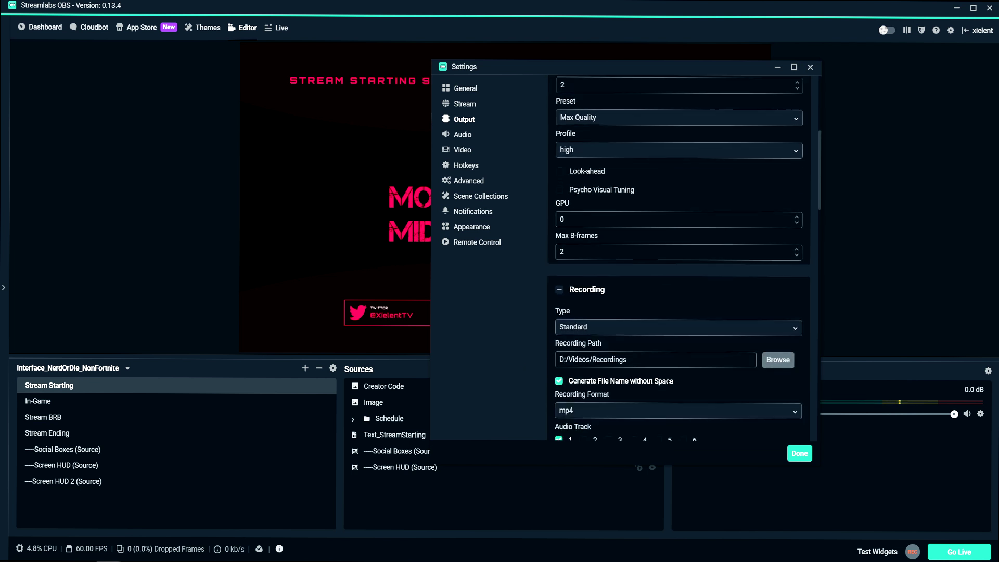
left_click(561, 288)
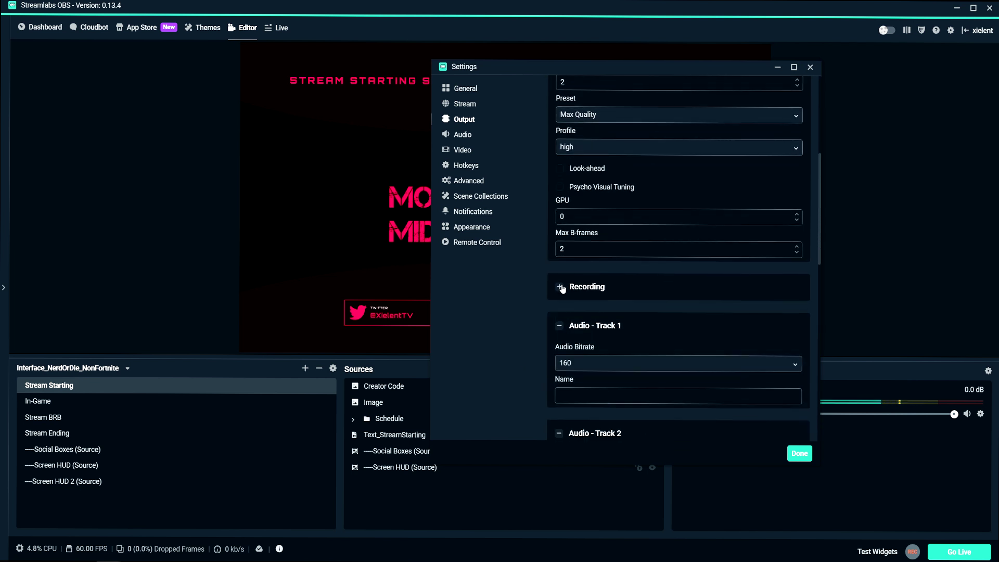
left_click(585, 364)
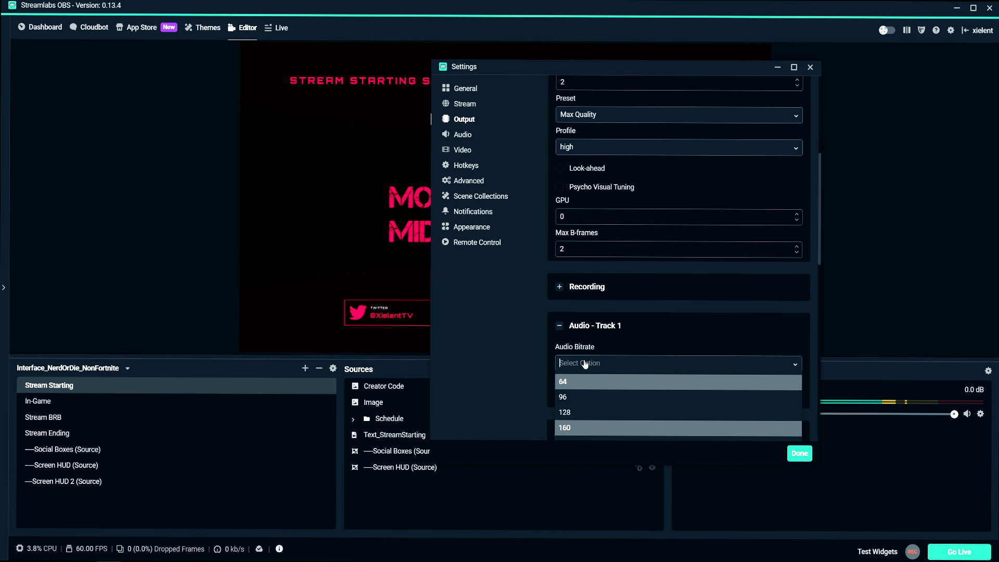
scroll(581, 385, "down", 1)
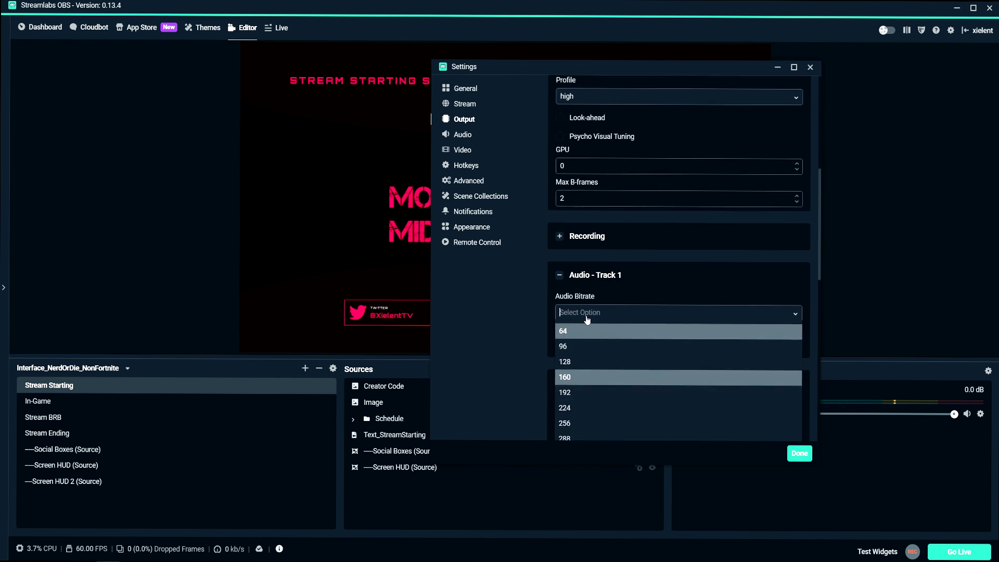
left_click(567, 381)
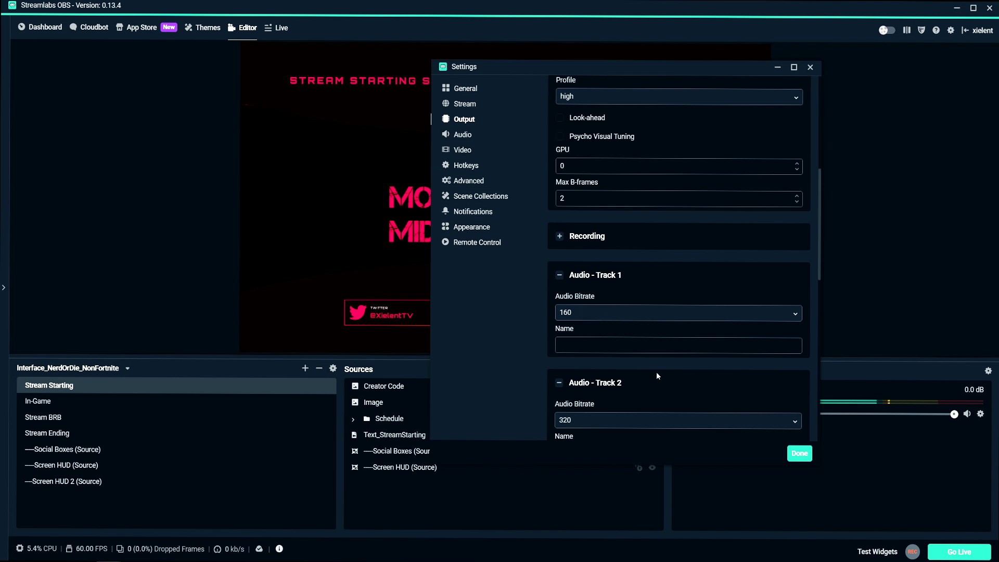
Switch the streaming encoder to Hardware (NVENC) with bitrate 6000, keyframe interval 2 and the Max Quality preset
scroll(658, 385, "up", 6)
left_click(592, 226)
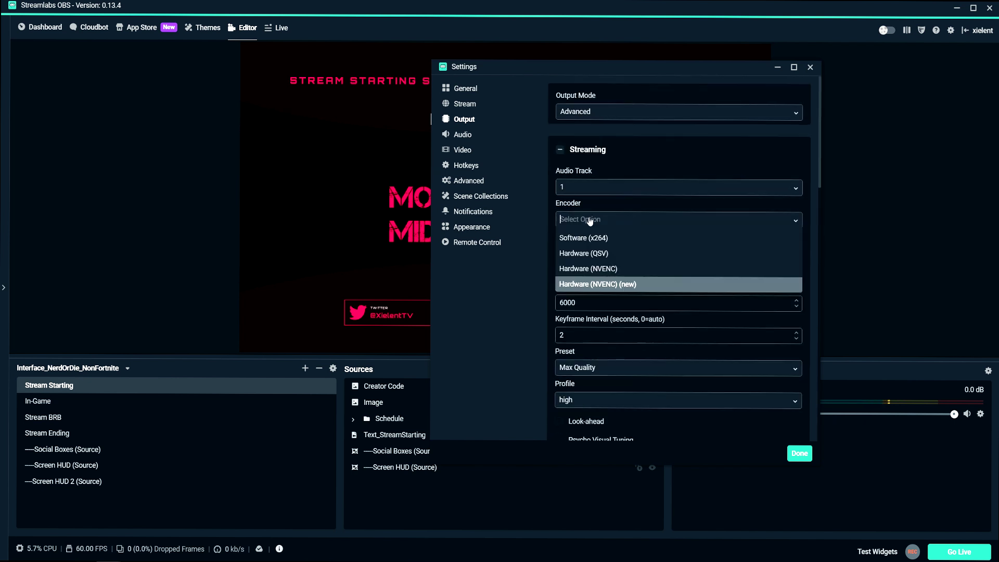
left_click(610, 269)
double_click(567, 321)
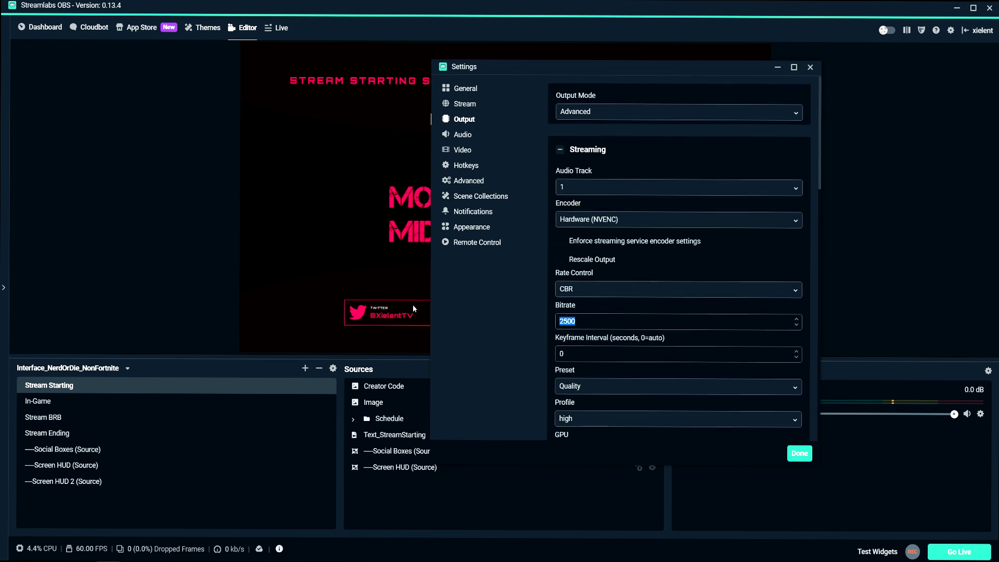
type("6000")
double_click(561, 354)
type("2")
left_click(593, 386)
left_click(576, 405)
scroll(676, 312, "down", 2)
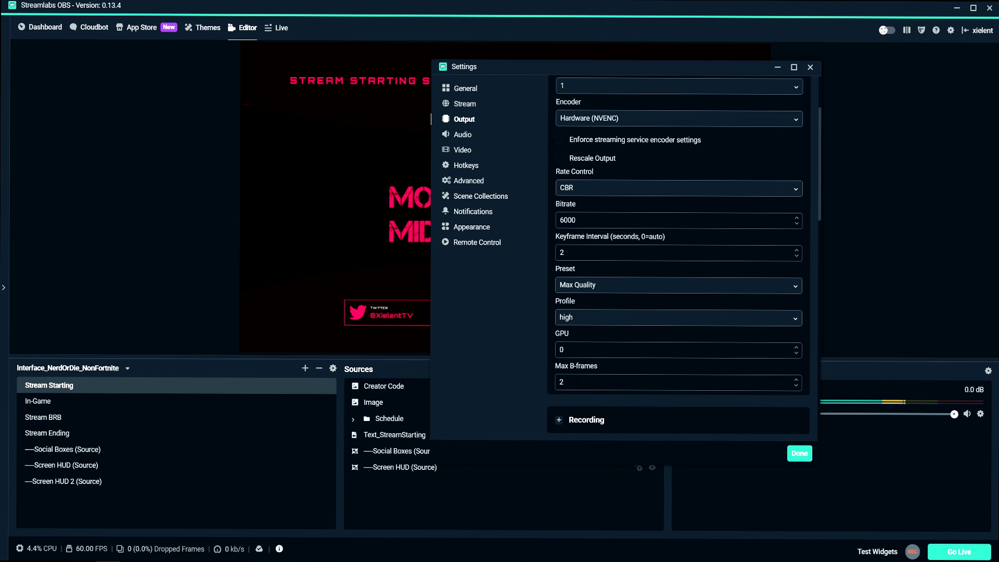
scroll(605, 339, "up", 2)
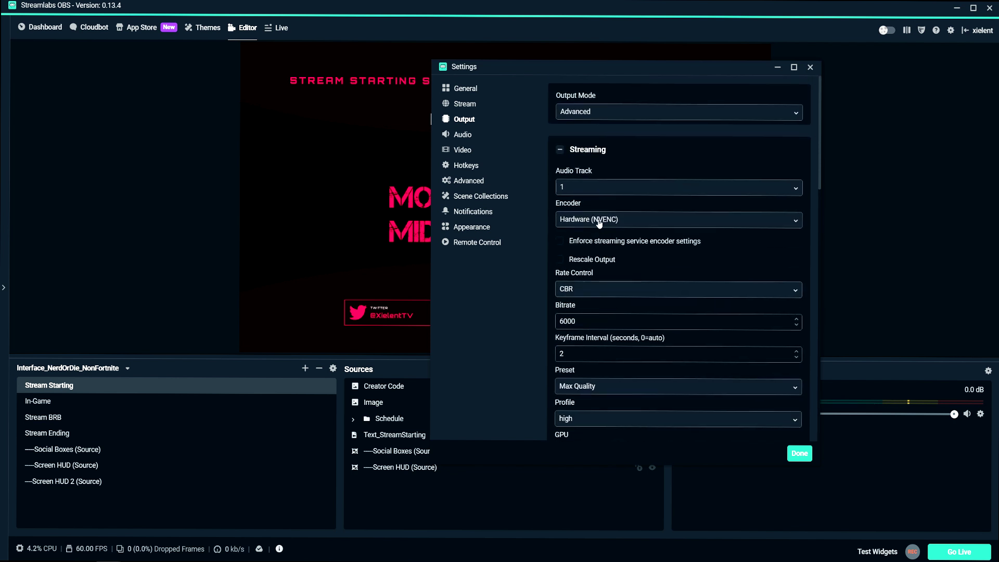
Switch the streaming encoder to Software (x264) and set its bitrate to 6000 and keyframe interval to 2
left_click(601, 219)
left_click(602, 239)
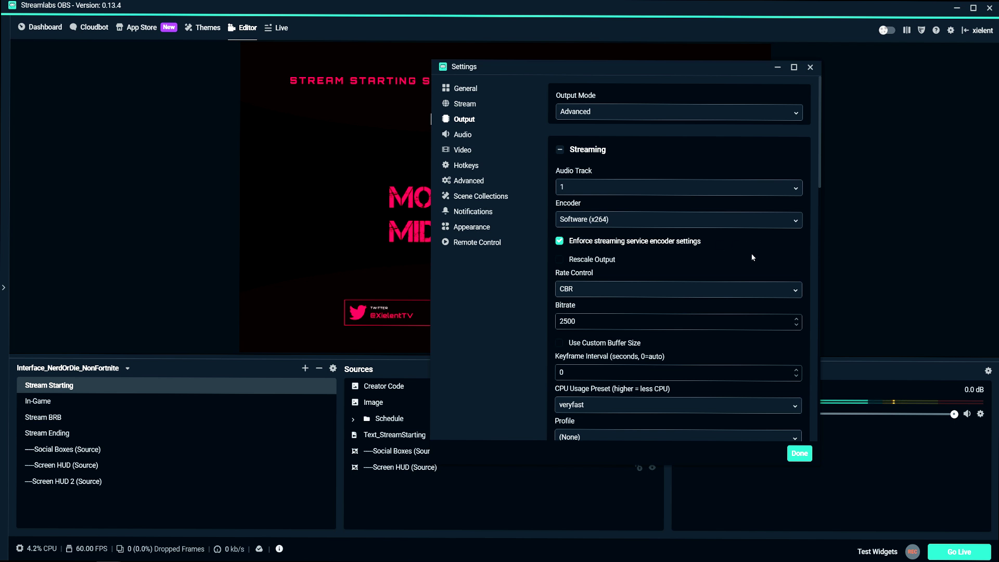
double_click(568, 321)
type("6000")
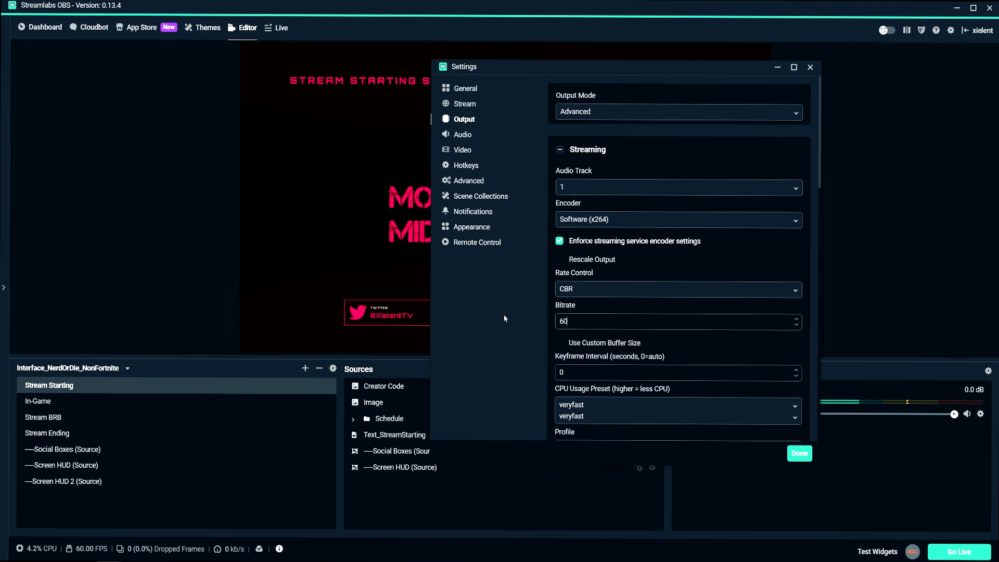
left_click(796, 370)
Compare the available CPU usage presets for the x264 encoder and set the preset to medium
scroll(625, 406, "down", 1)
left_click(619, 358)
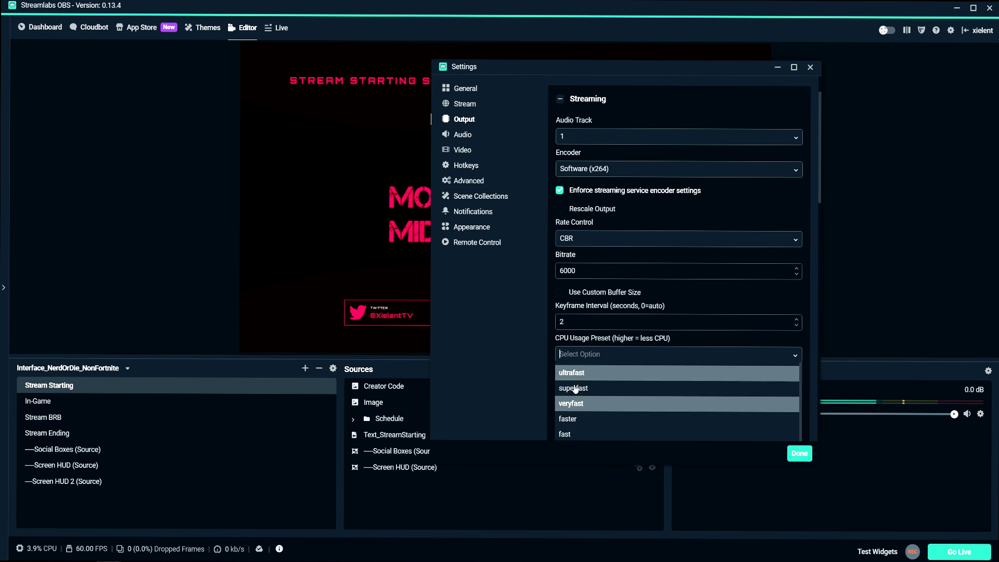
left_click(571, 411)
scroll(617, 298, "down", 2)
left_click(595, 253)
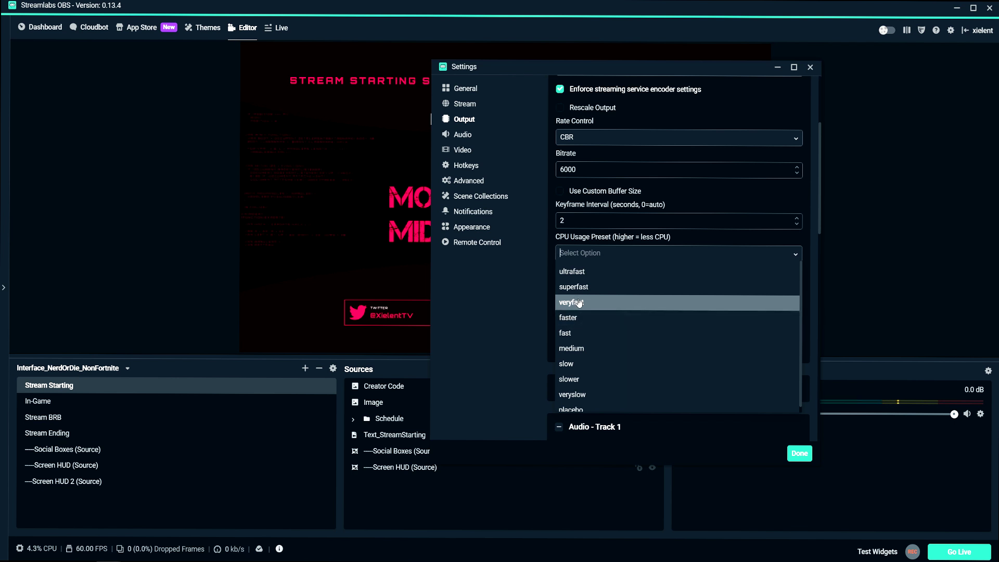
left_click(578, 302)
left_click(579, 253)
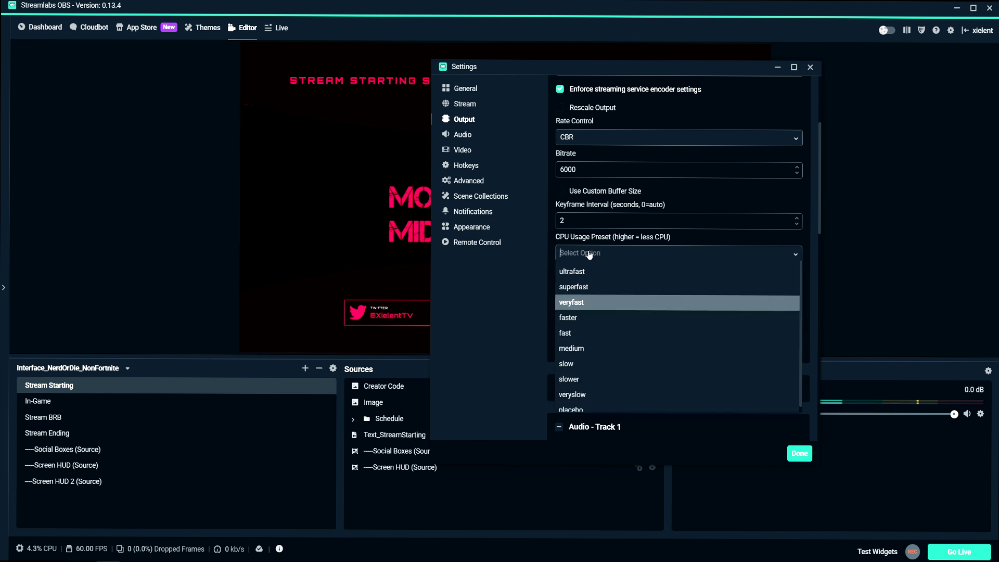
left_click(603, 354)
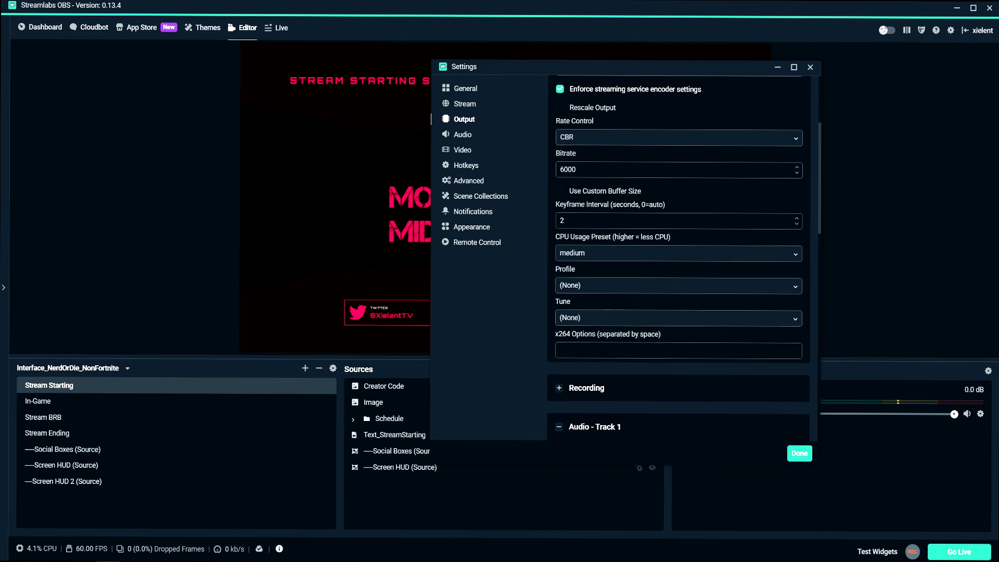
Try the veryfast, faster and fast CPU usage presets and return to medium
left_click(593, 255)
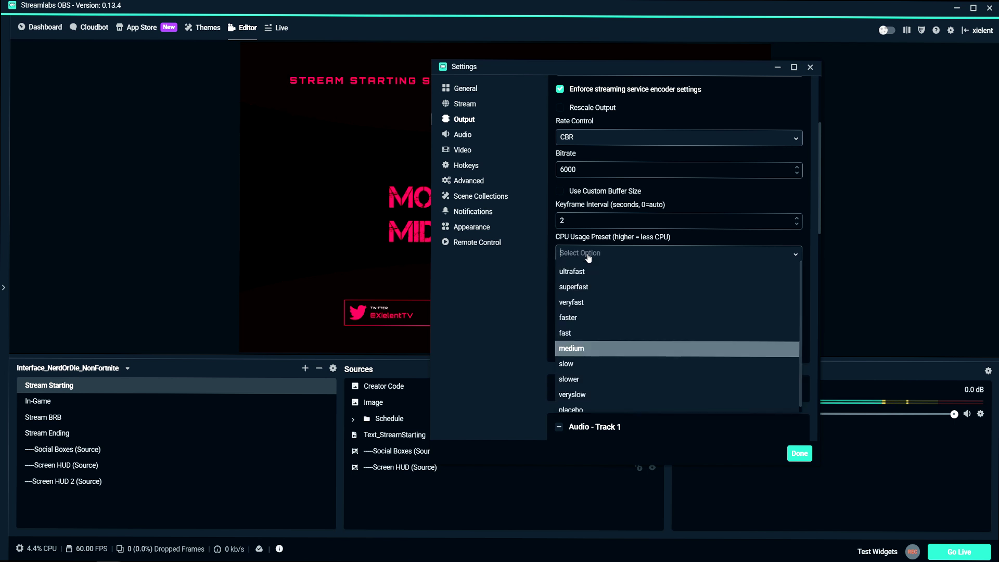
left_click(621, 259)
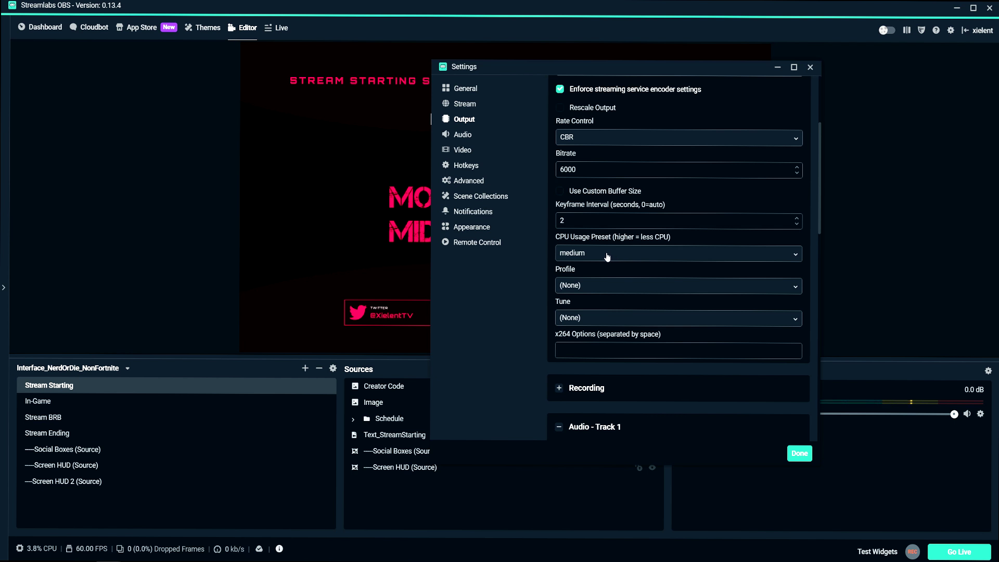
left_click(607, 255)
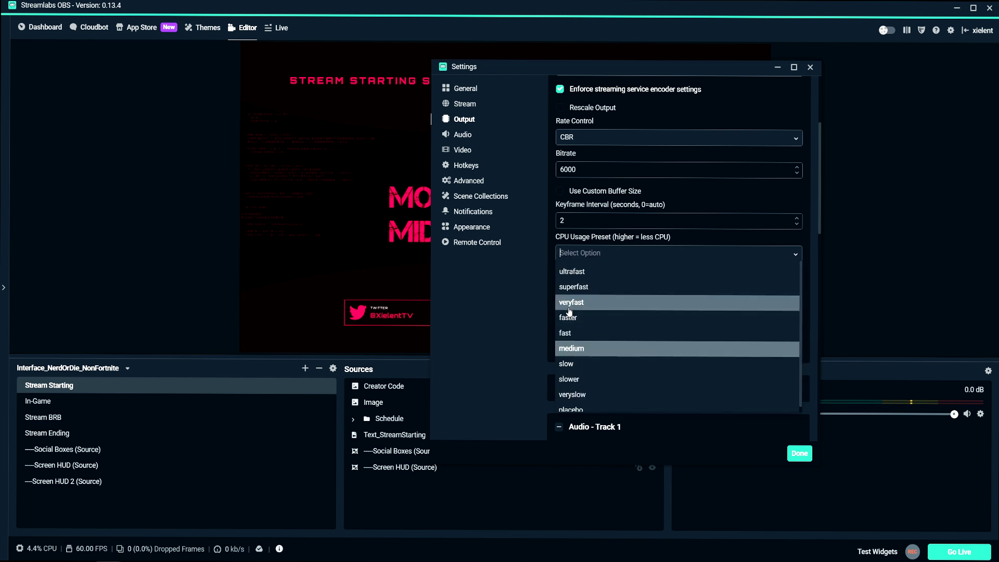
left_click(572, 302)
left_click(584, 255)
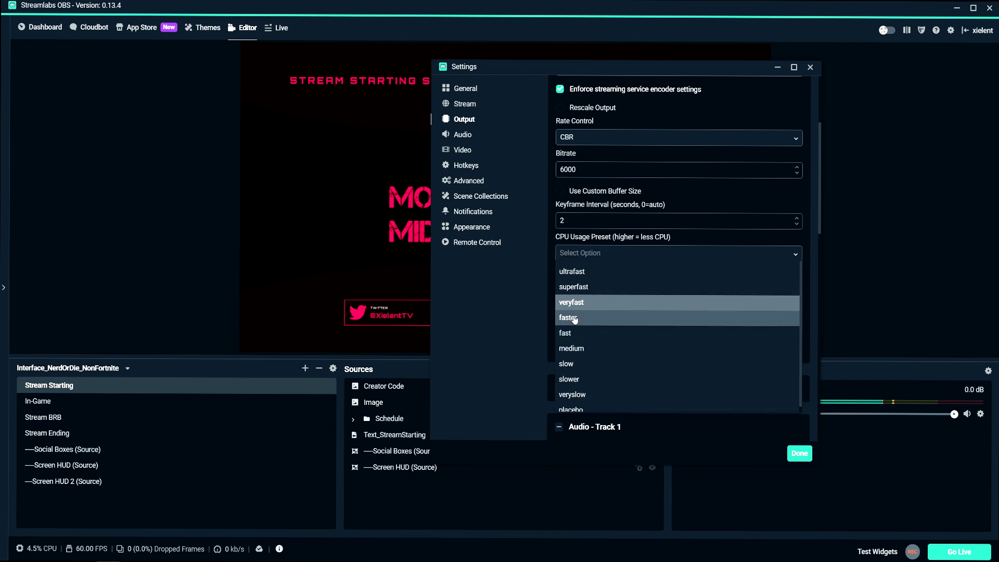
left_click(572, 317)
left_click(588, 254)
left_click(577, 333)
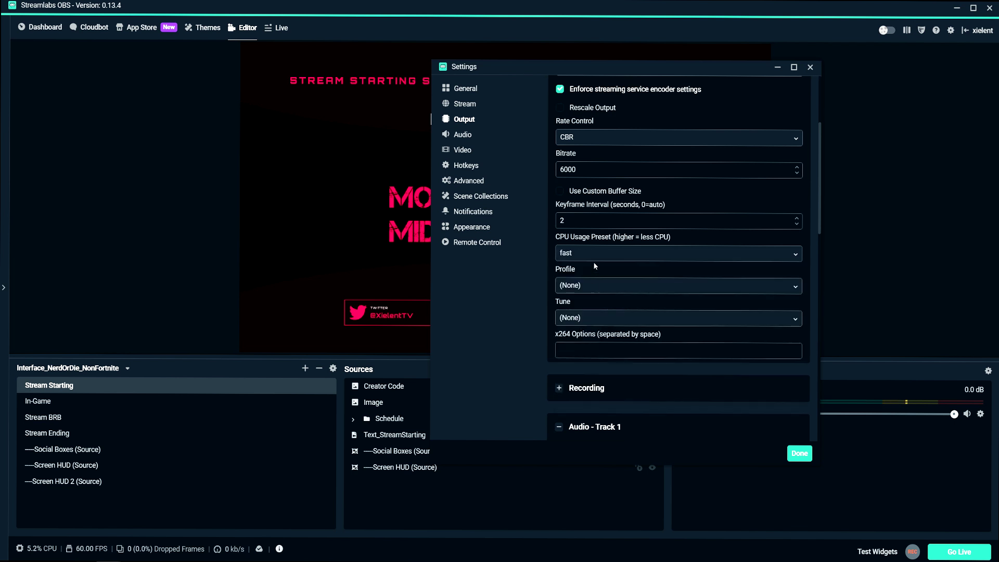
left_click(589, 256)
left_click(578, 348)
left_click(582, 255)
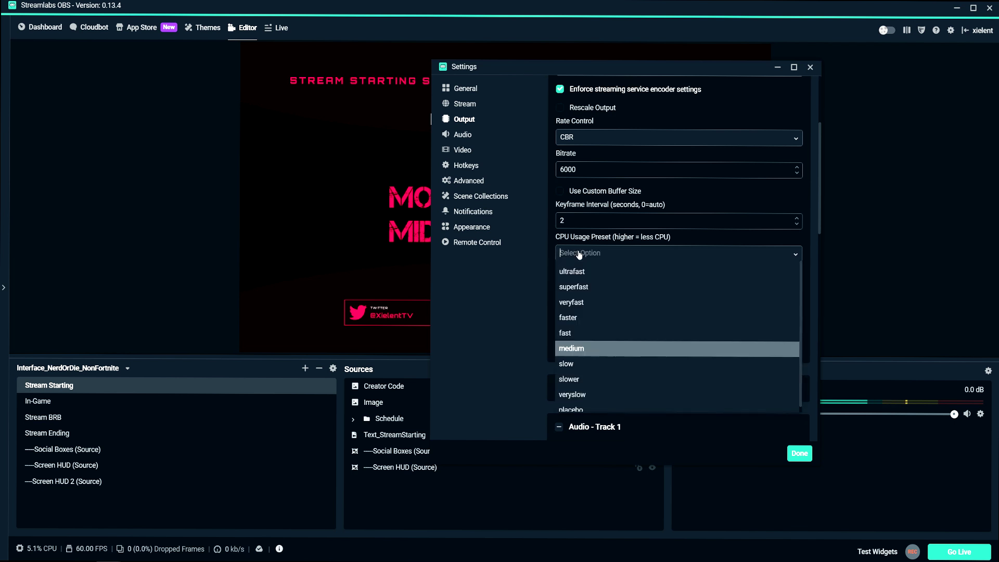
left_click(572, 319)
left_click(593, 257)
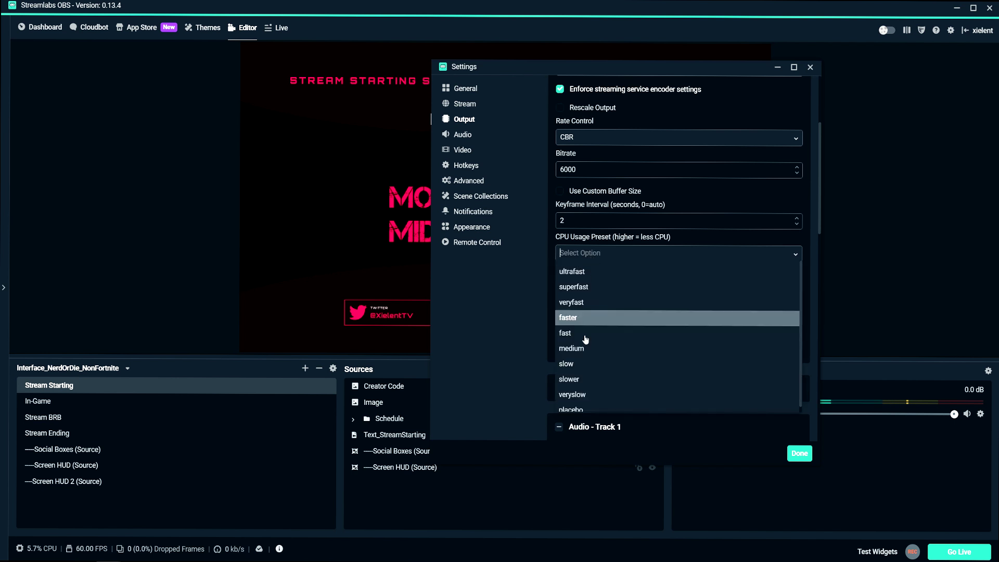
left_click(578, 348)
Set the x264 encoder's profile to high in the streaming output settings
left_click(576, 287)
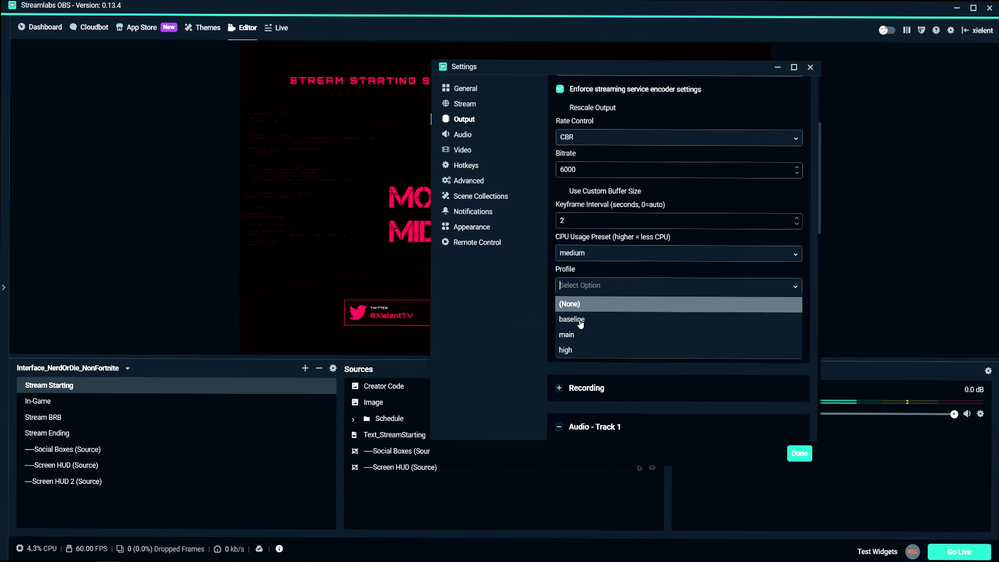
left_click(572, 349)
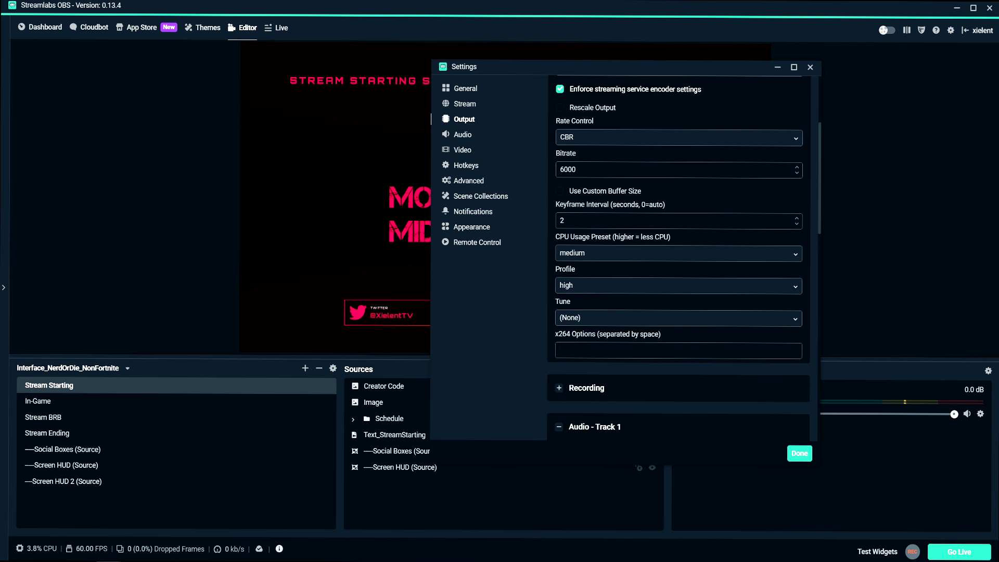
scroll(563, 386, "down", 5)
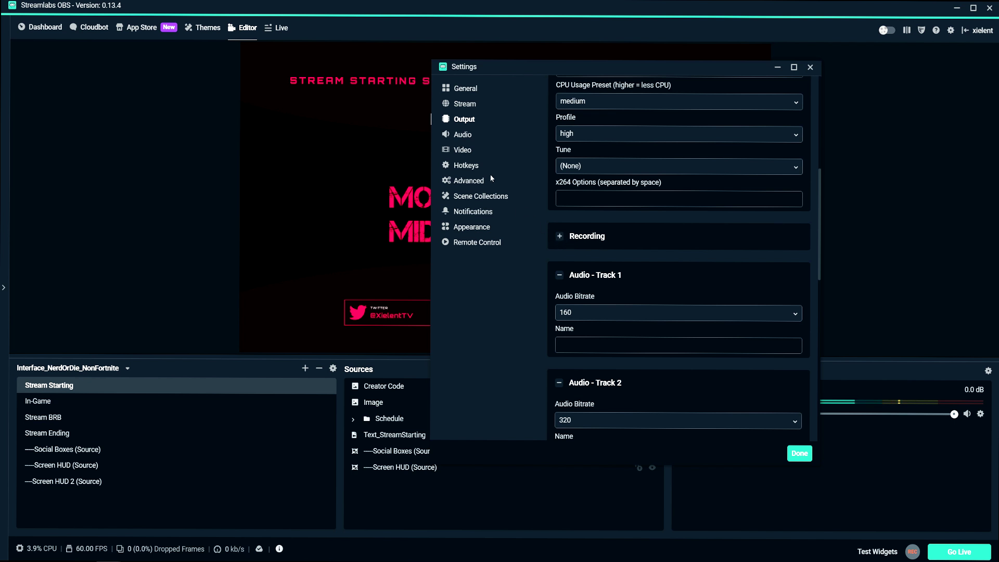
Look over the audio settings and keep the base canvas resolution at 1920x1080 in the video settings
left_click(462, 136)
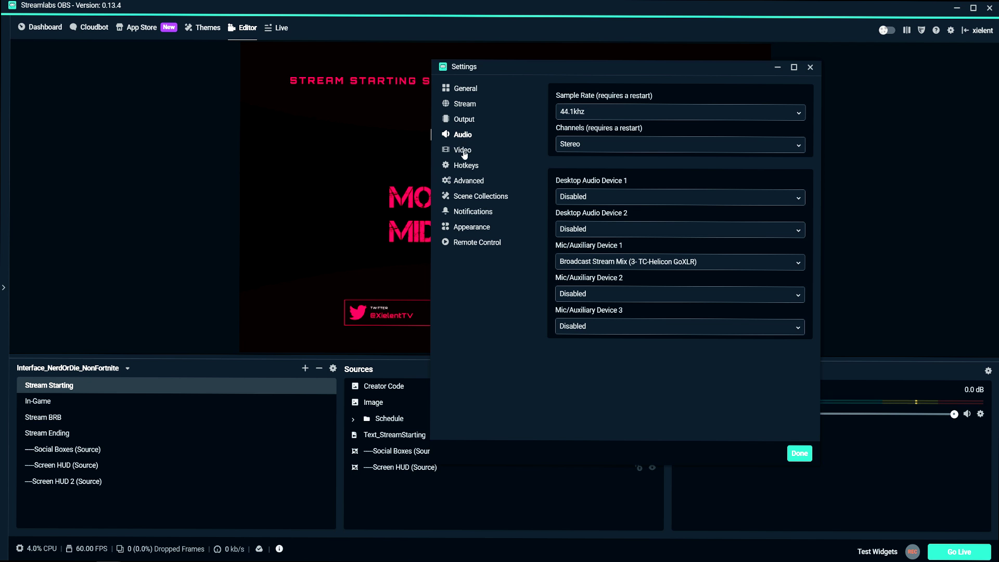
left_click(463, 150)
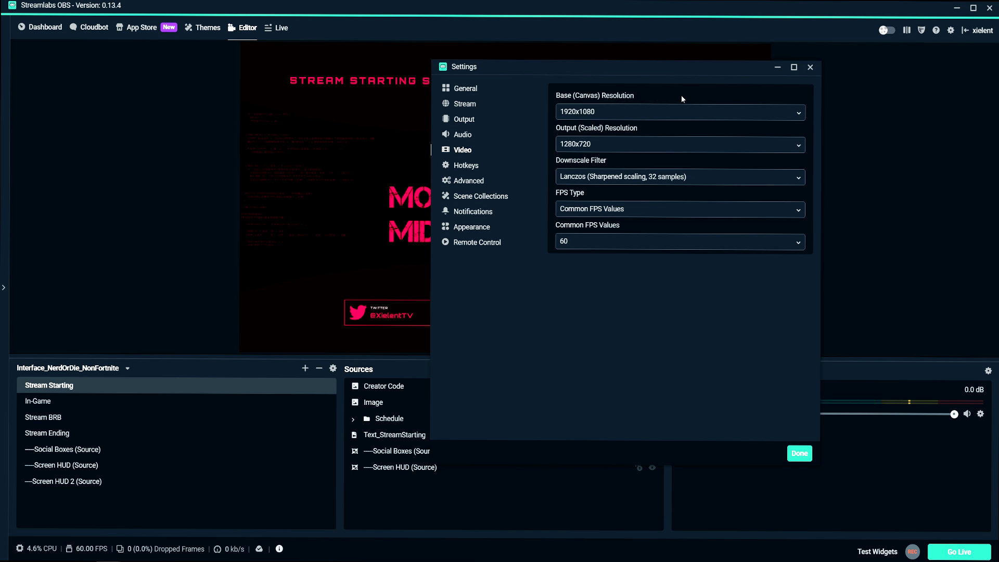
left_click(631, 116)
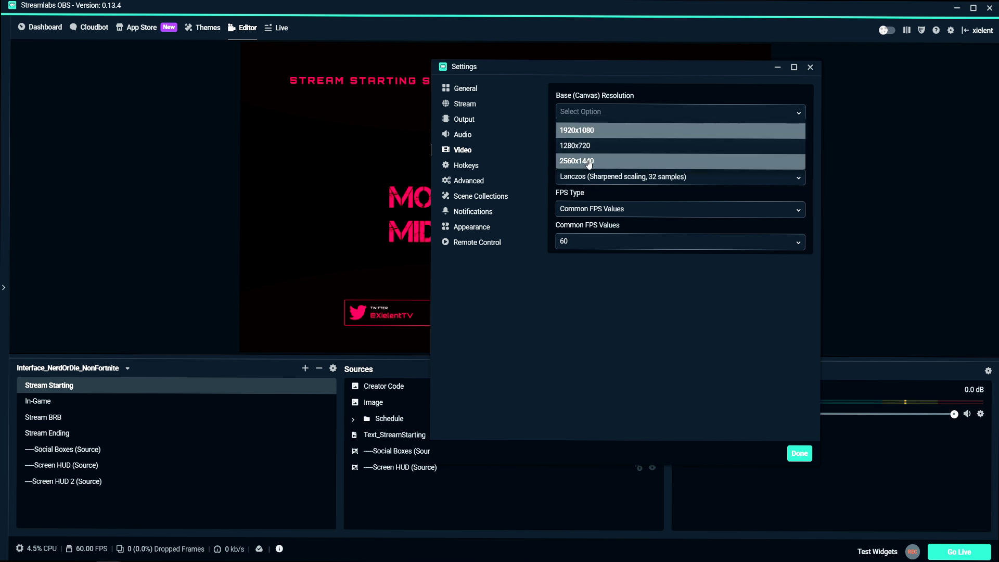
left_click(588, 130)
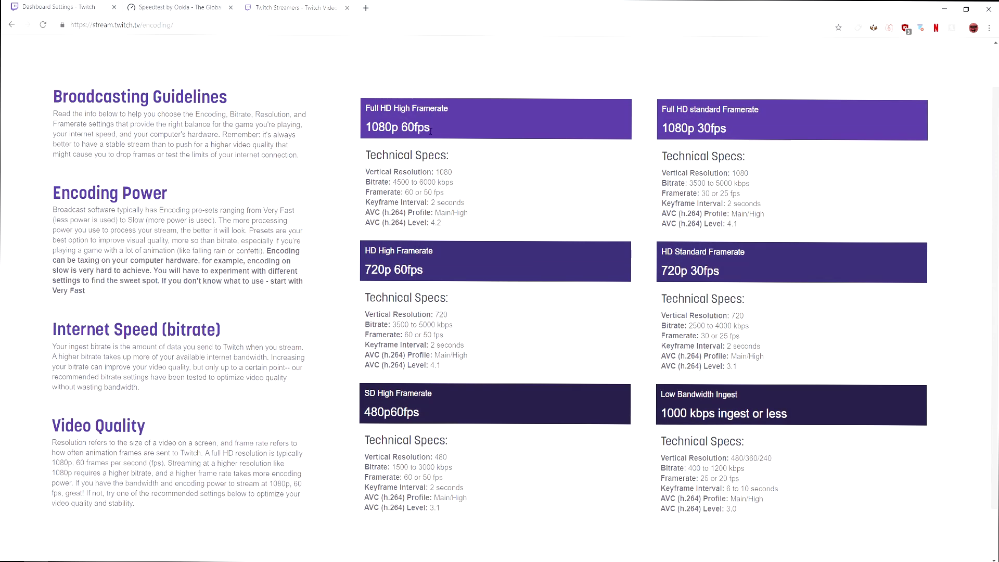
Examine the 1080p 60fps and 720p 60fps specifications and the recommended bitrate in Twitch's Broadcasting Guidelines
left_click_drag(443, 125, 366, 120)
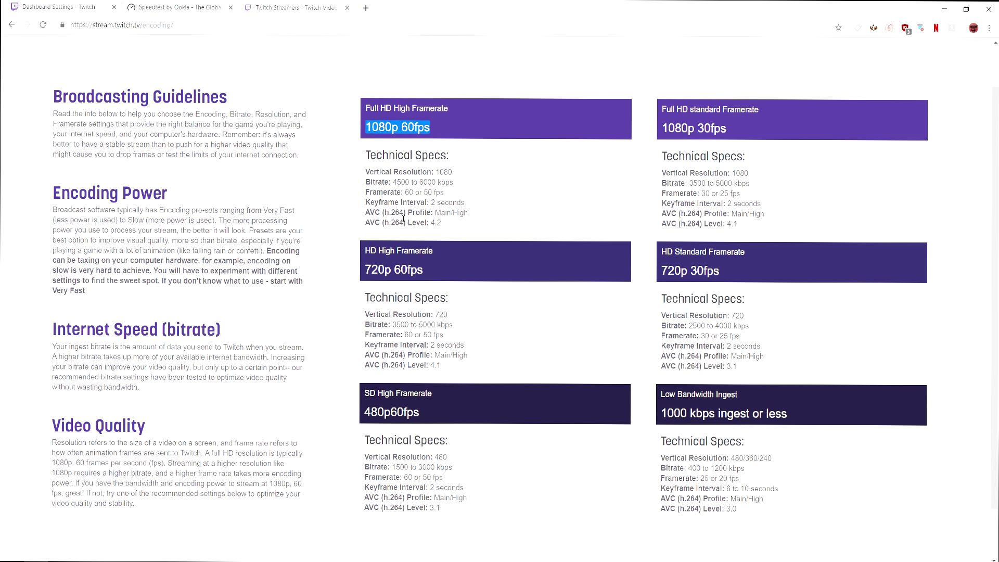
left_click_drag(454, 183, 419, 183)
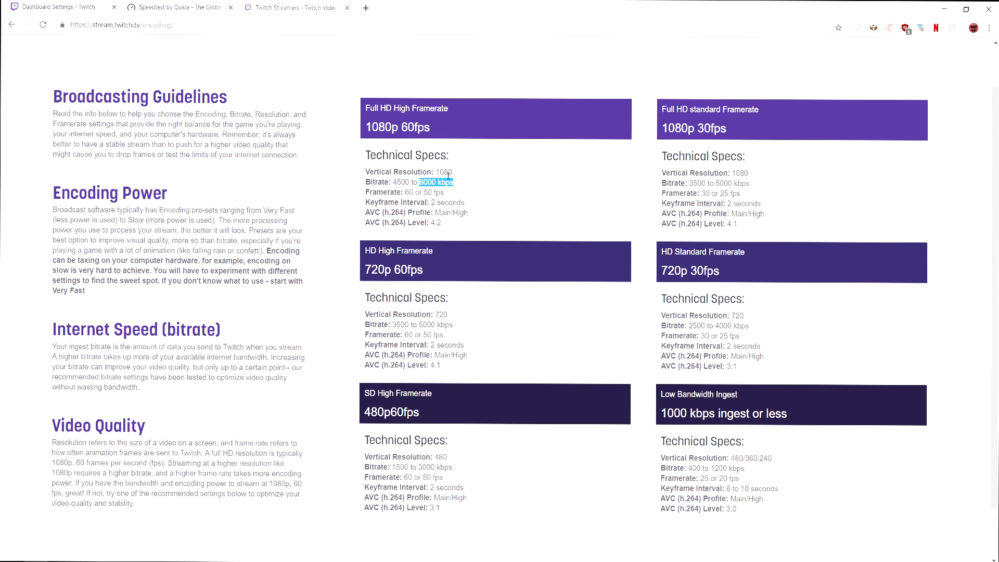
left_click(420, 182)
left_click_drag(419, 181, 428, 181)
mouse_move(365, 269)
left_mouse_down()
mouse_move(425, 271)
mouse_move(367, 271)
left_mouse_up()
left_click(420, 270)
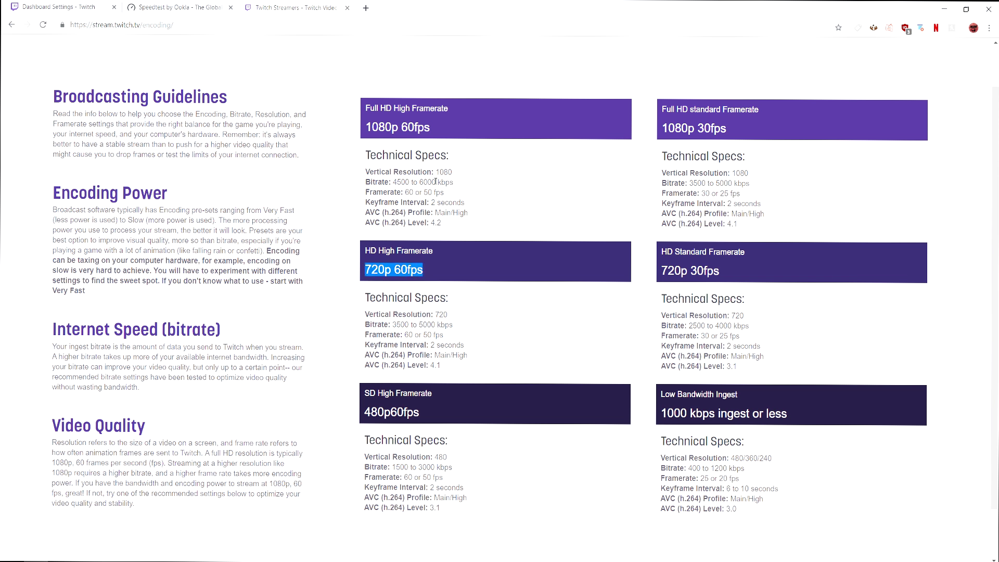
left_click(452, 183)
left_click_drag(419, 182, 454, 182)
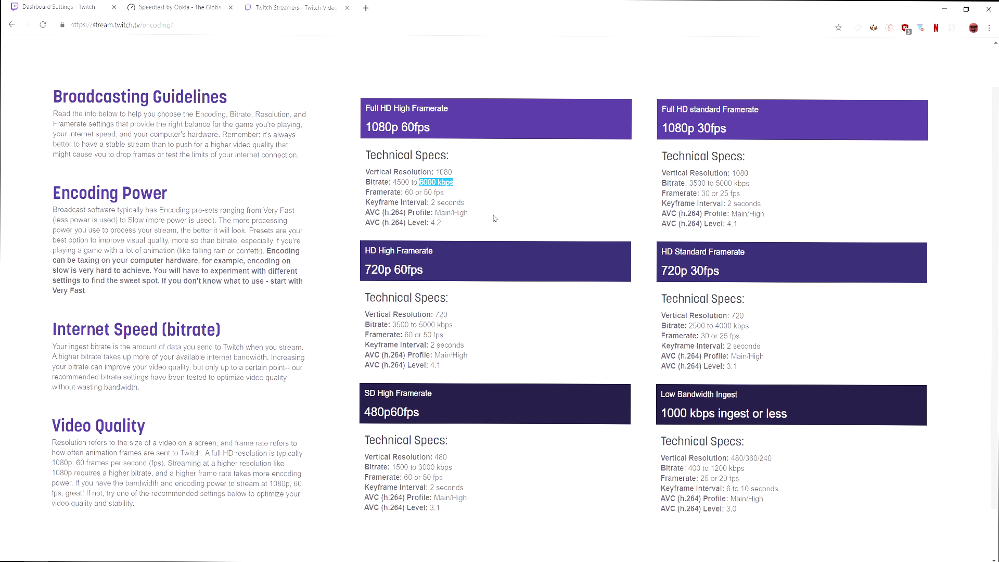
Return to Streamlabs OBS and keep the output resolution at 1280x720 with the Lanczos (Sharpened scaling, 32 samples) downscale filter
key("alt+Tab")
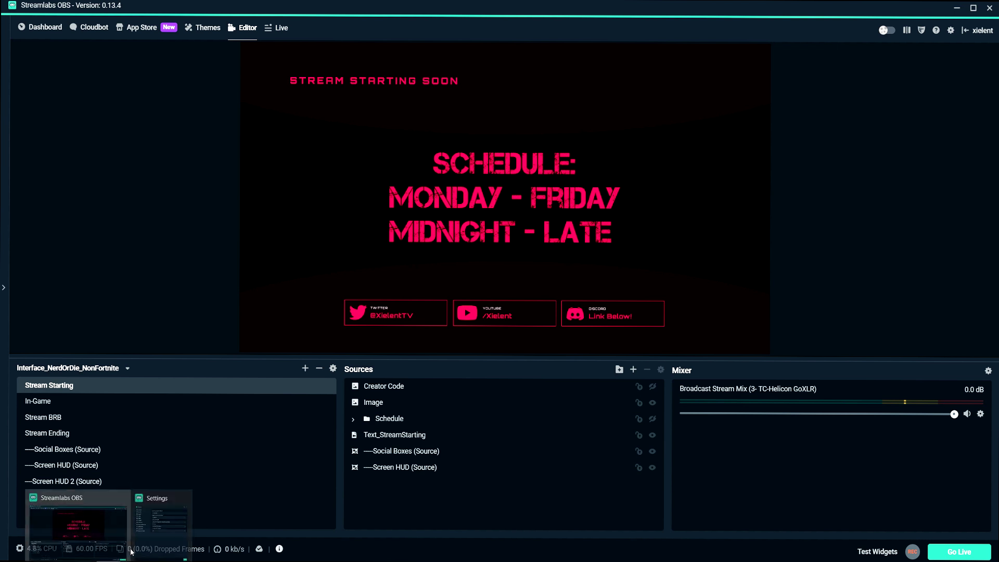
left_click(595, 146)
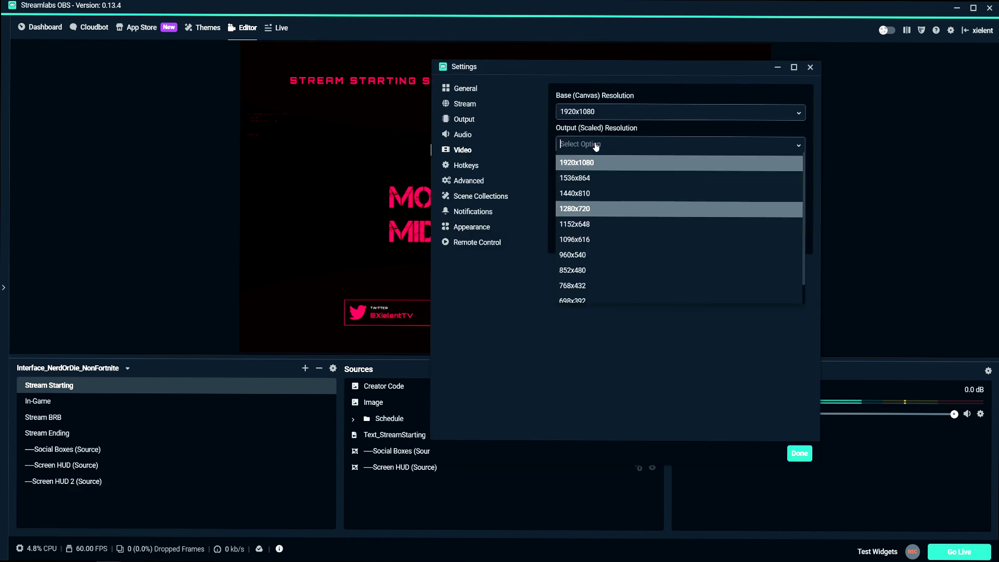
left_click(587, 213)
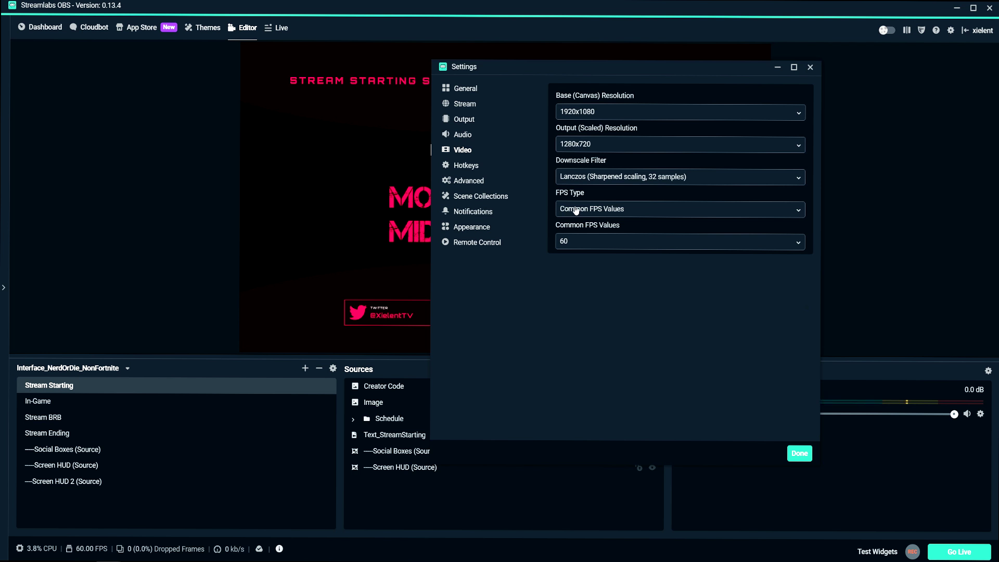
left_click(577, 179)
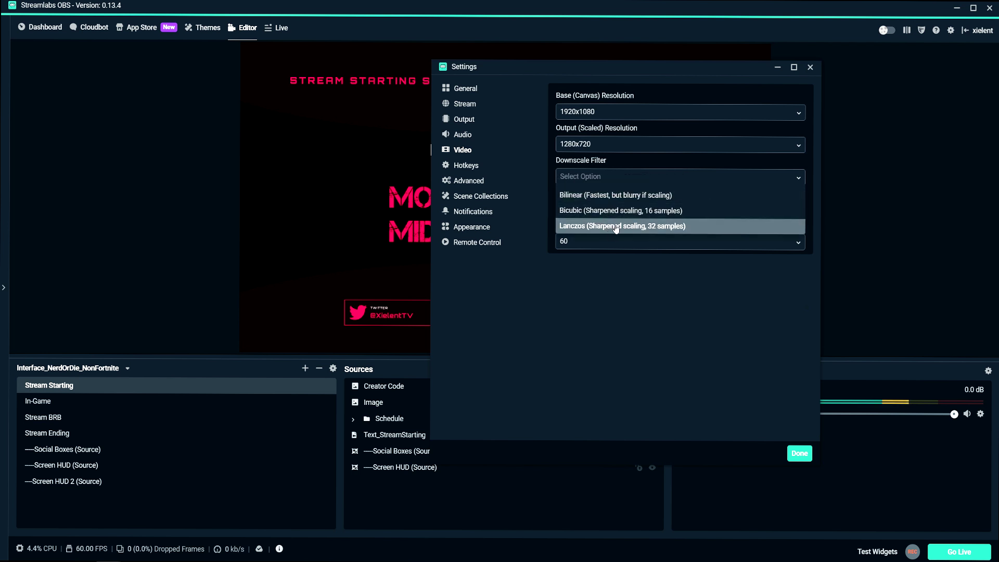
left_click(585, 226)
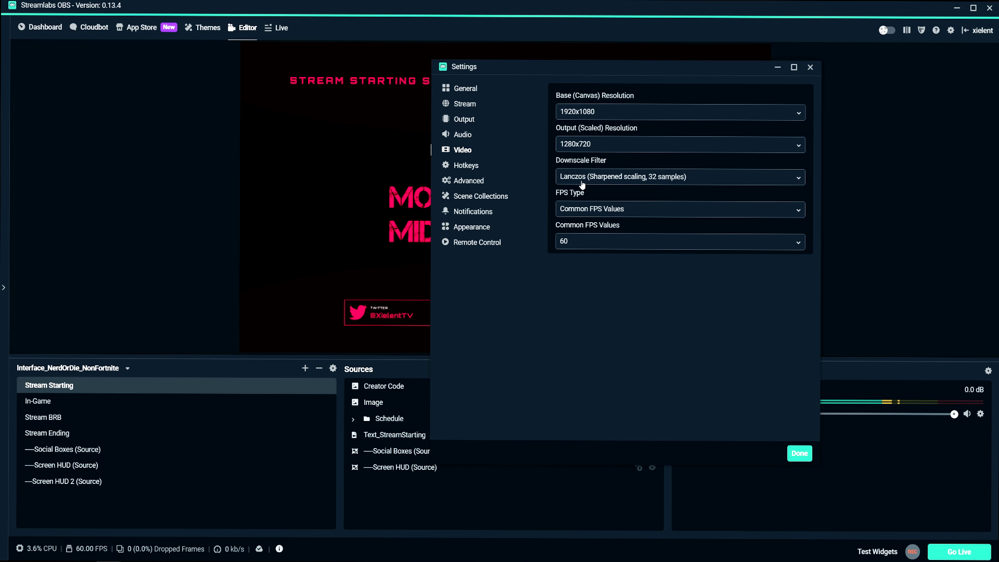
left_click(582, 183)
left_click(582, 226)
Keep the FPS type at Common FPS Values and the frame rate at 60 in the video settings
left_click(589, 211)
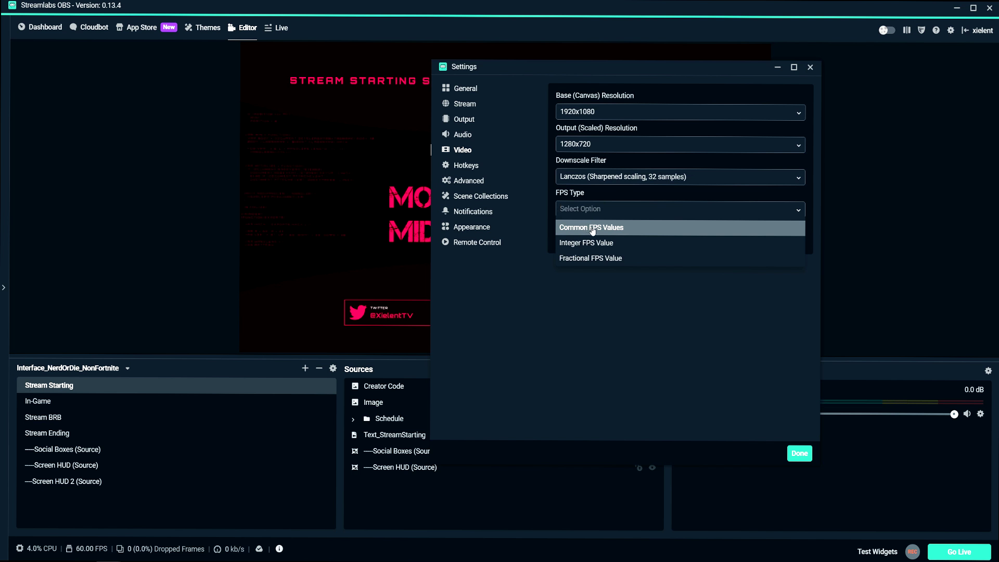
left_click(592, 229)
left_click(590, 241)
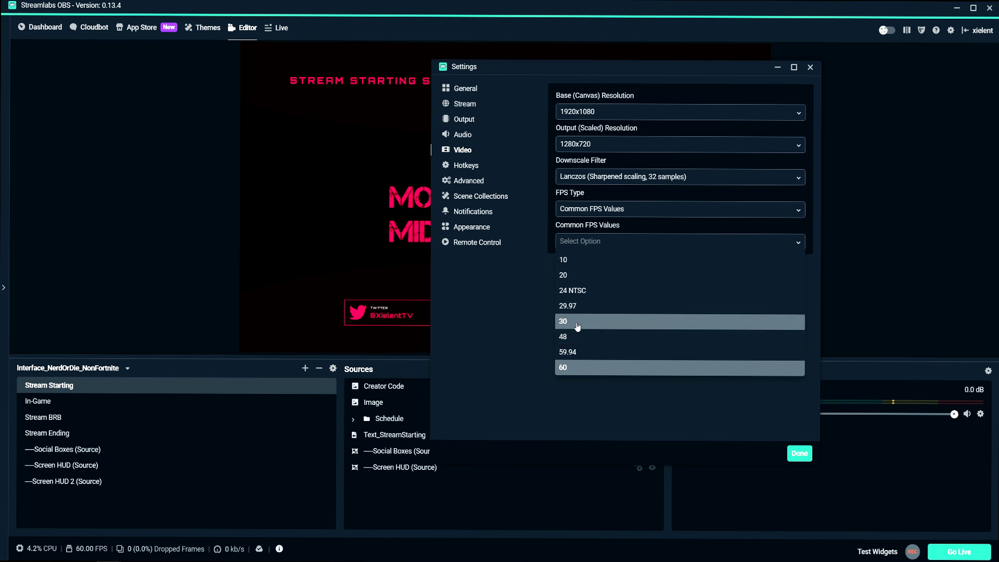
left_click(582, 368)
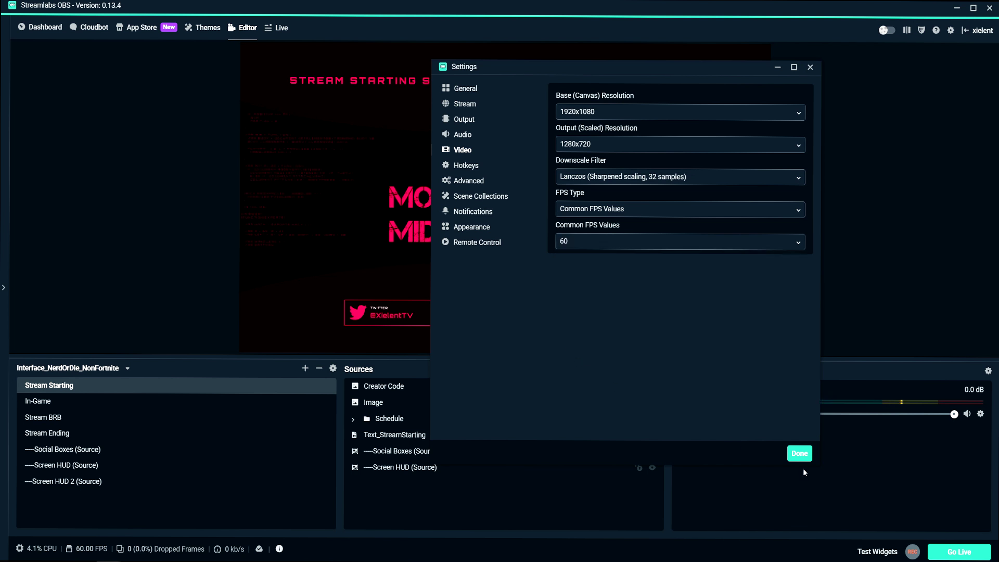
Keep the process priority at Above Normal in the advanced settings, then recheck the video settings and close the settings window
left_click(468, 181)
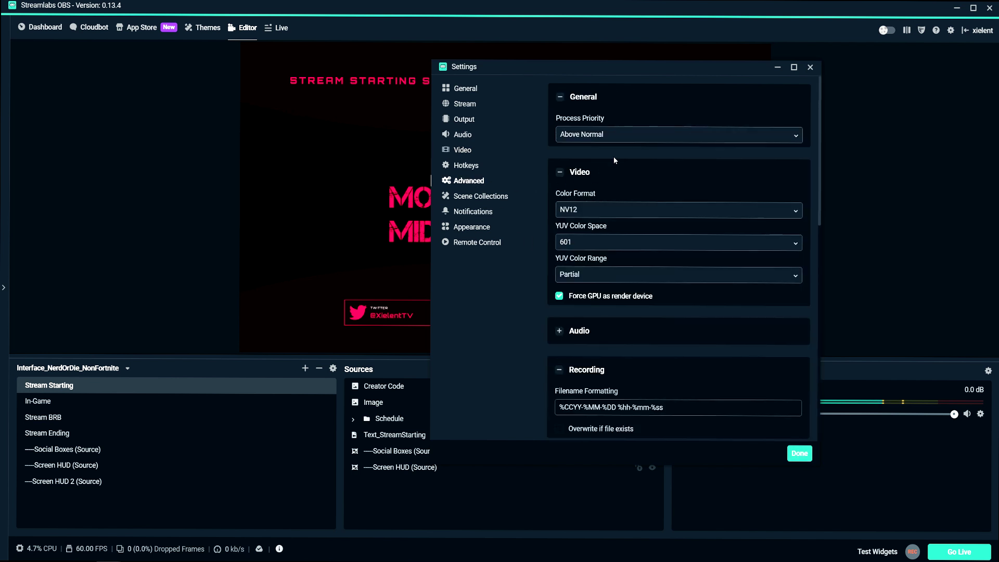
left_click(606, 136)
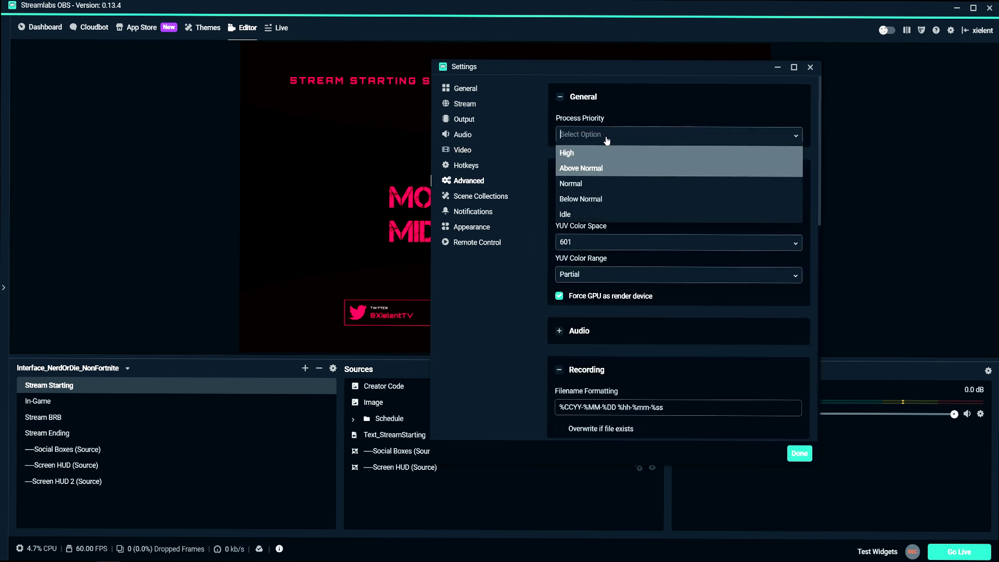
left_click(591, 174)
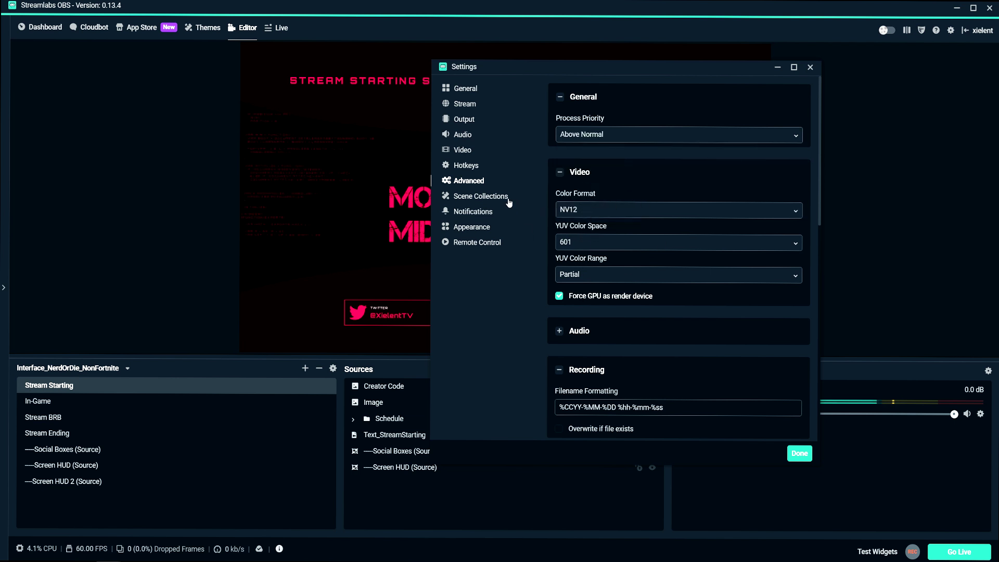
left_click(462, 150)
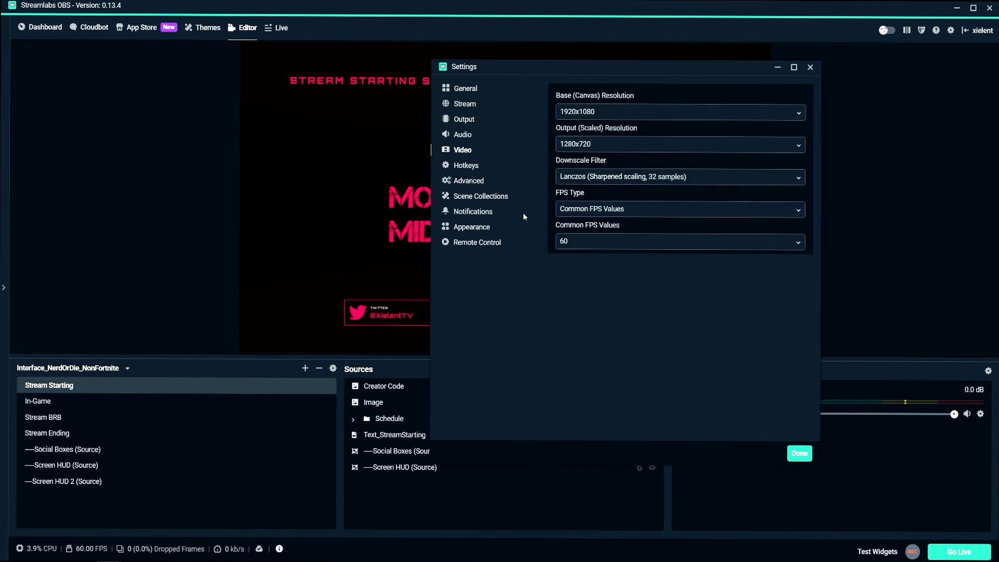
left_click(800, 452)
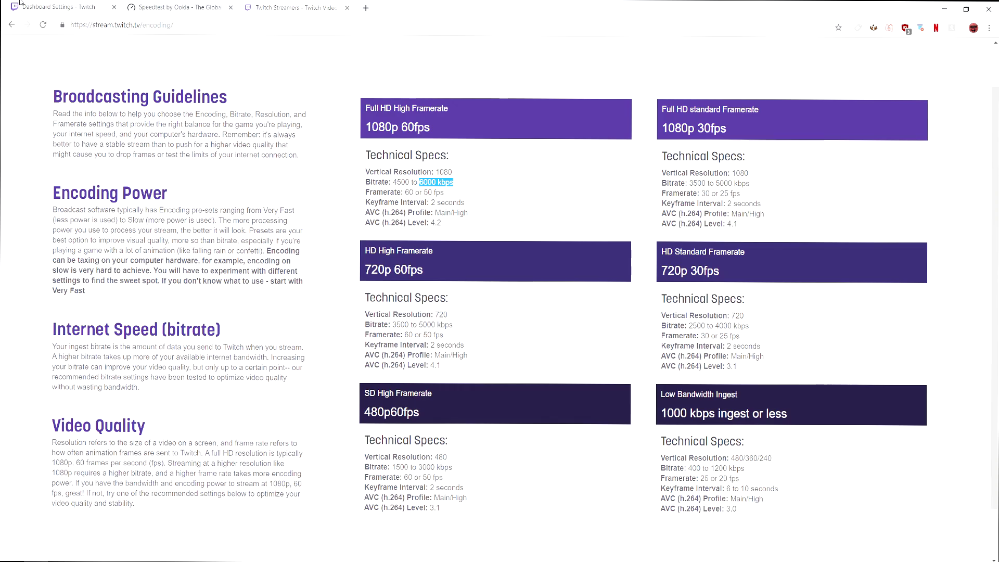
In the browser, open yesterday's past broadcast "What's Good? !songrequest !points" from the Twitch channel's videos and dismiss the muted-audio notice
left_click(19, 5)
left_click_drag(251, 26, 163, 25)
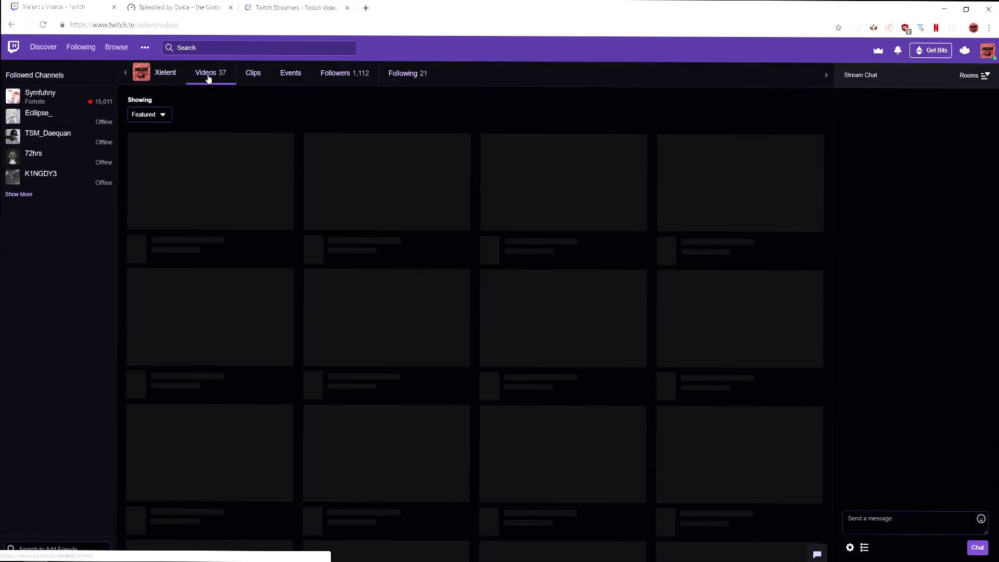
left_click(216, 192)
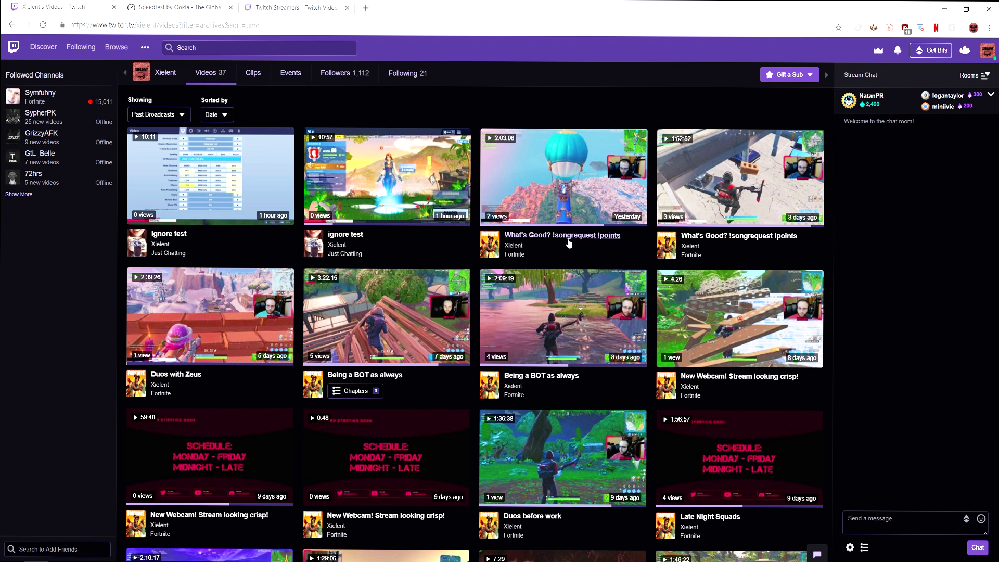
mouse_move(416, 367)
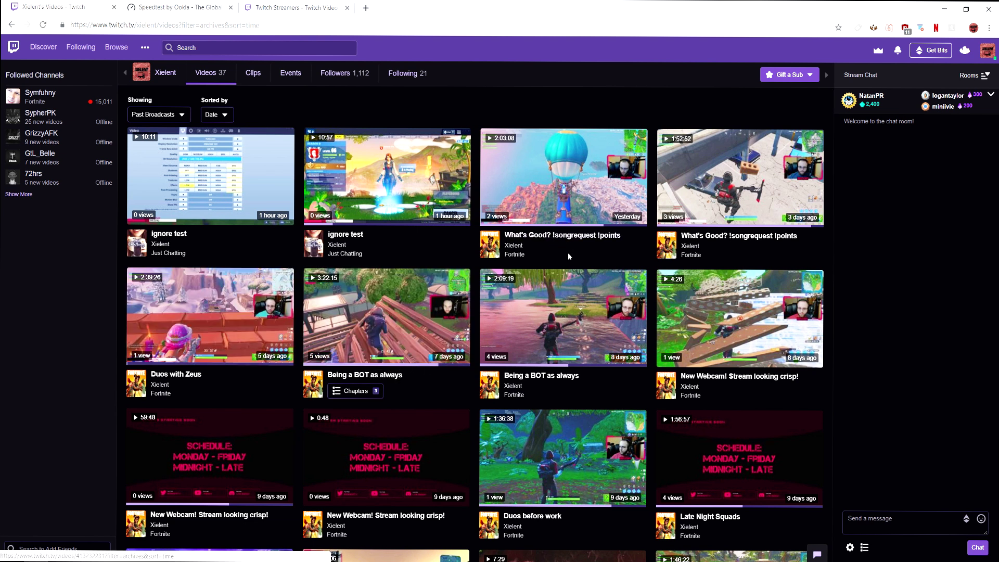
left_click(556, 239)
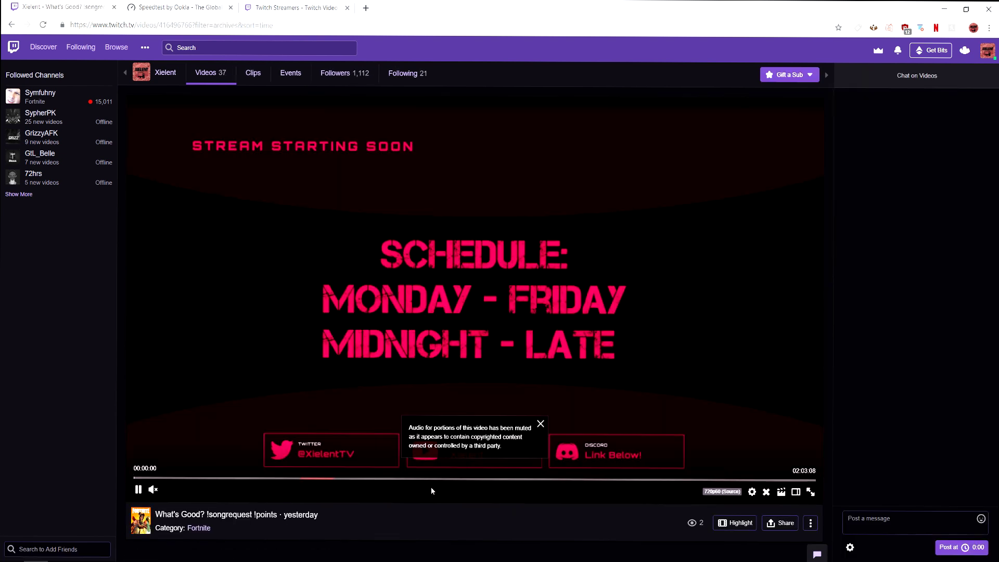
left_click(541, 424)
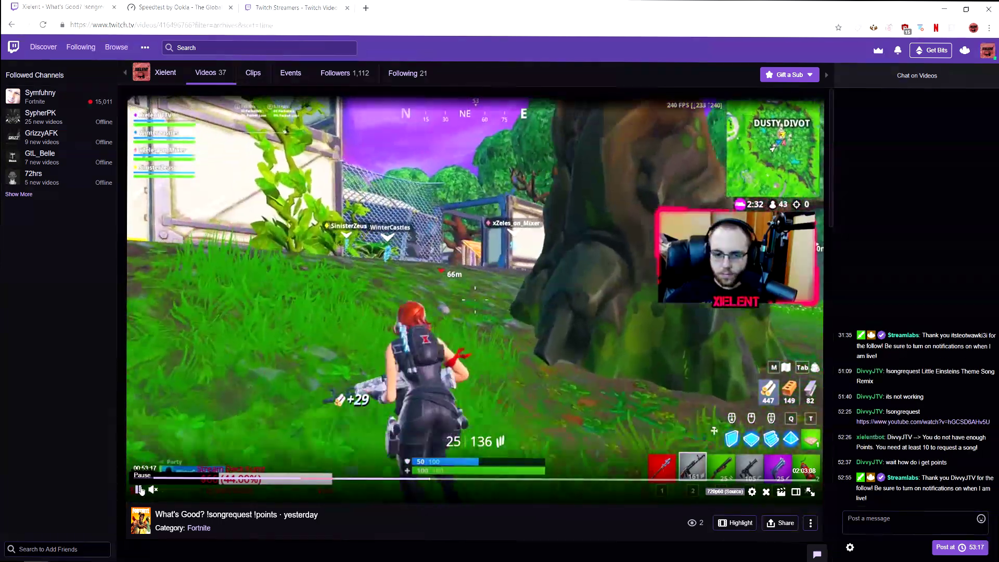
Examine the broadcast's picture quality in full screen from about 53 minutes in, then pause playback and return to Streamlabs OBS
left_click(139, 489)
left_click(470, 316)
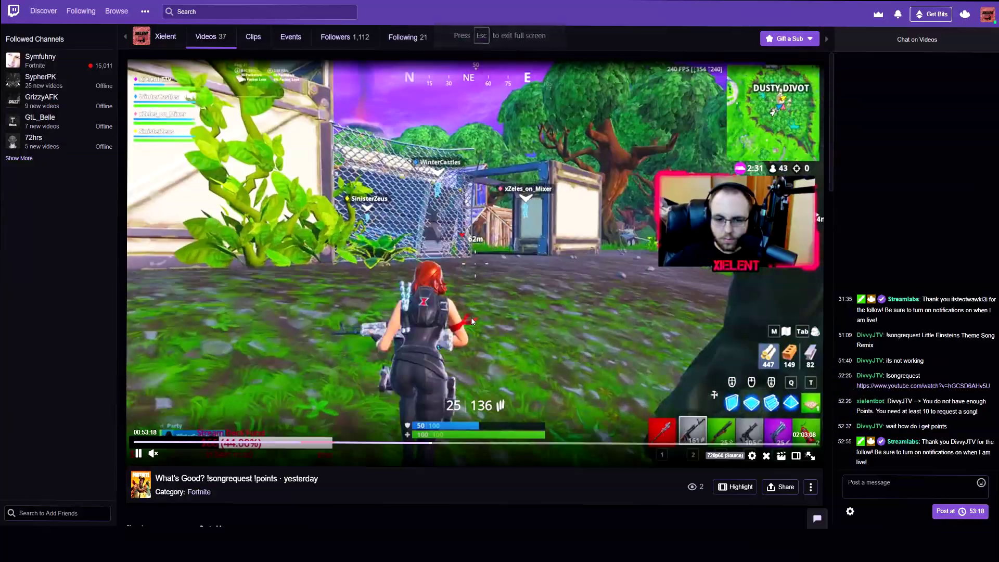
double_click(470, 317)
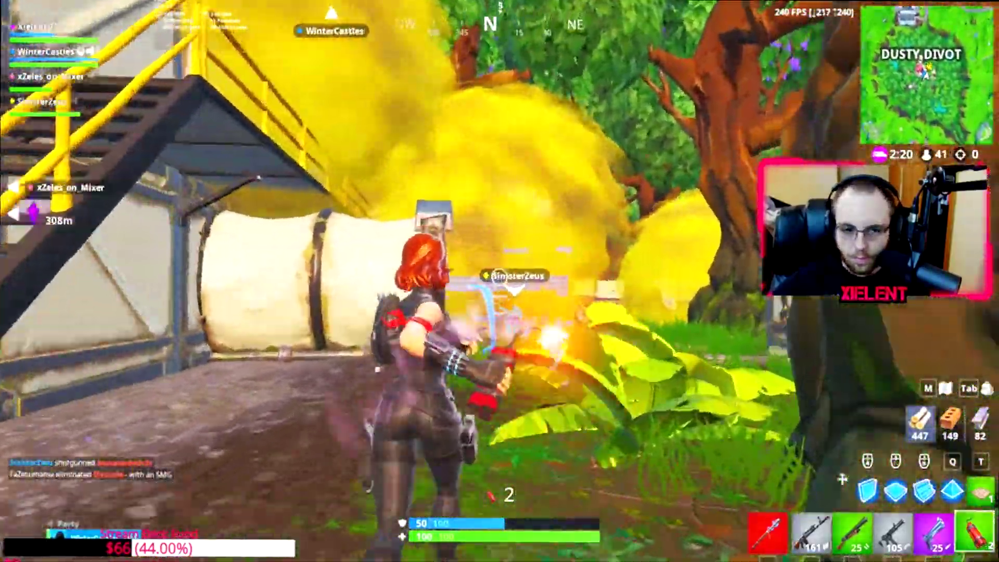
mouse_move(336, 363)
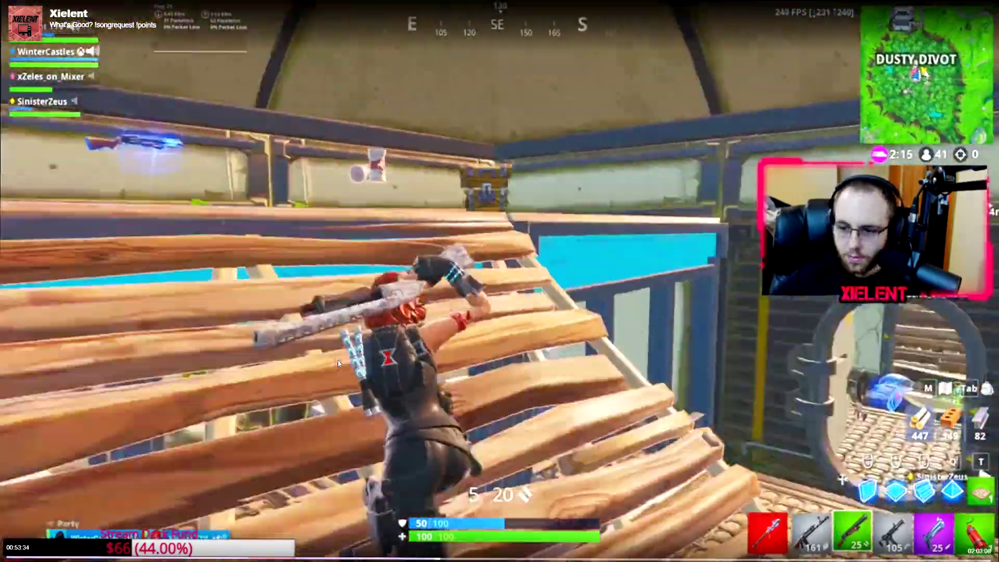
key("Escape")
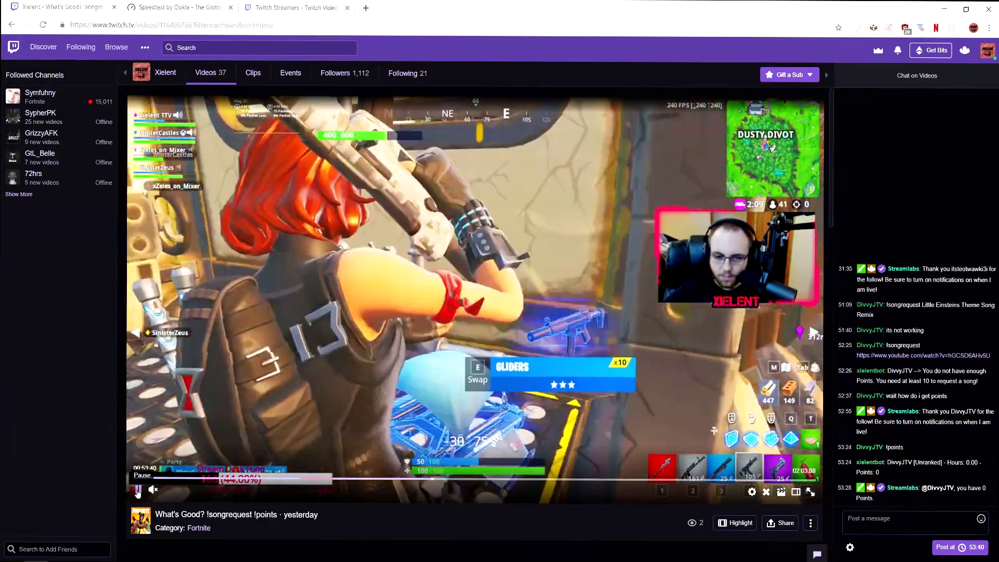
key("space")
key("alt+Tab")
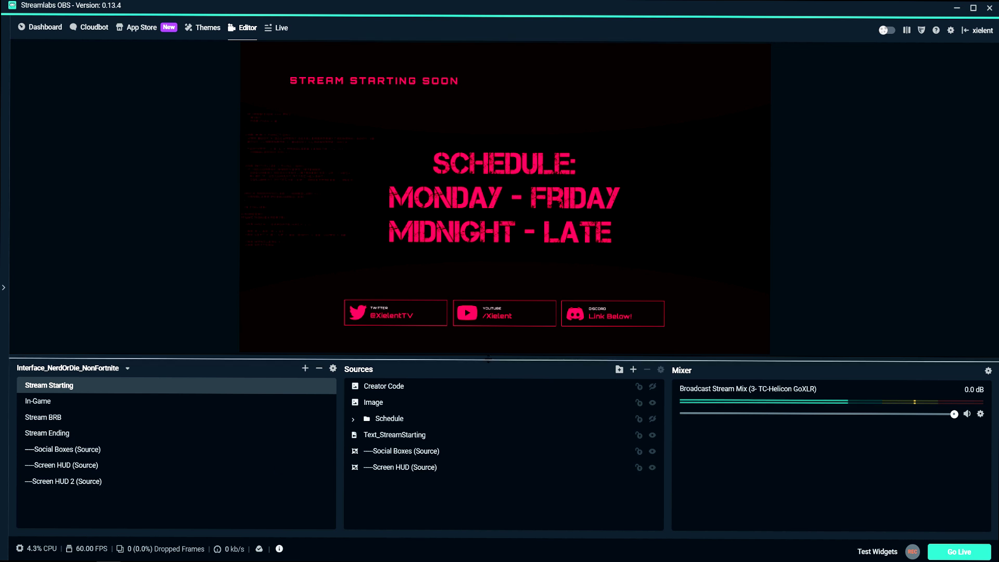